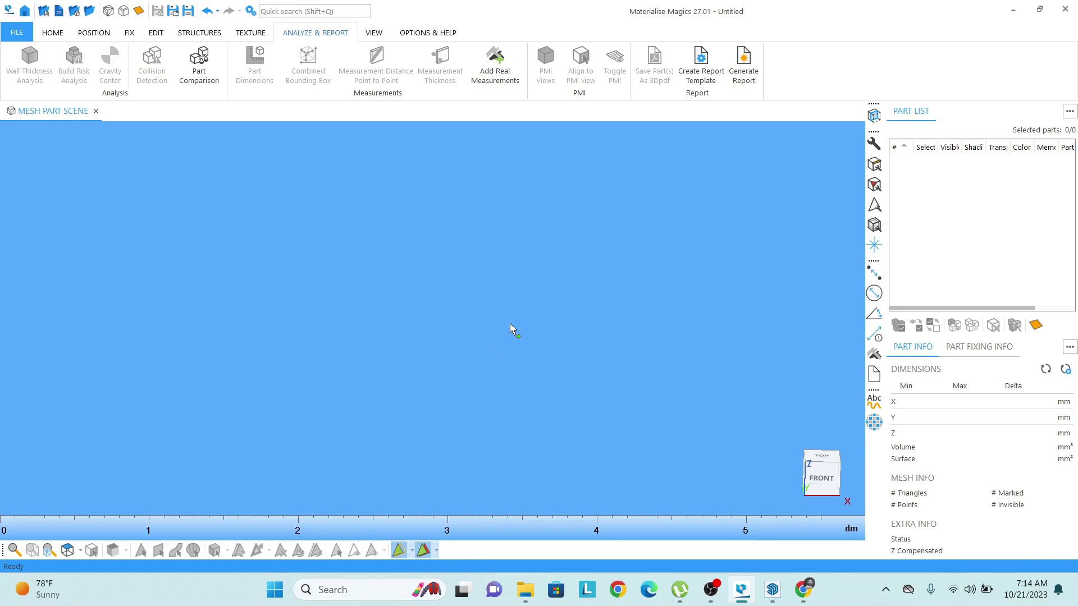
Import the part file uploads_files_3047222_untitled from the Desktop, keeping As Is placement and Standard STL importing.
{"action": "left_click", "coordinate": [51, 34]}
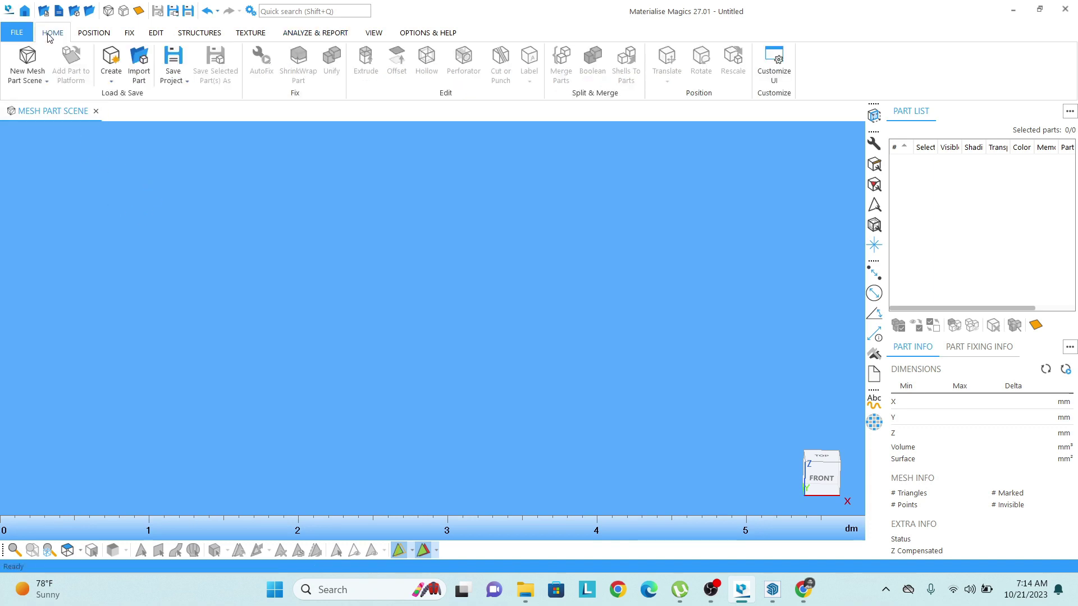
{"action": "left_click", "coordinate": [151, 75]}
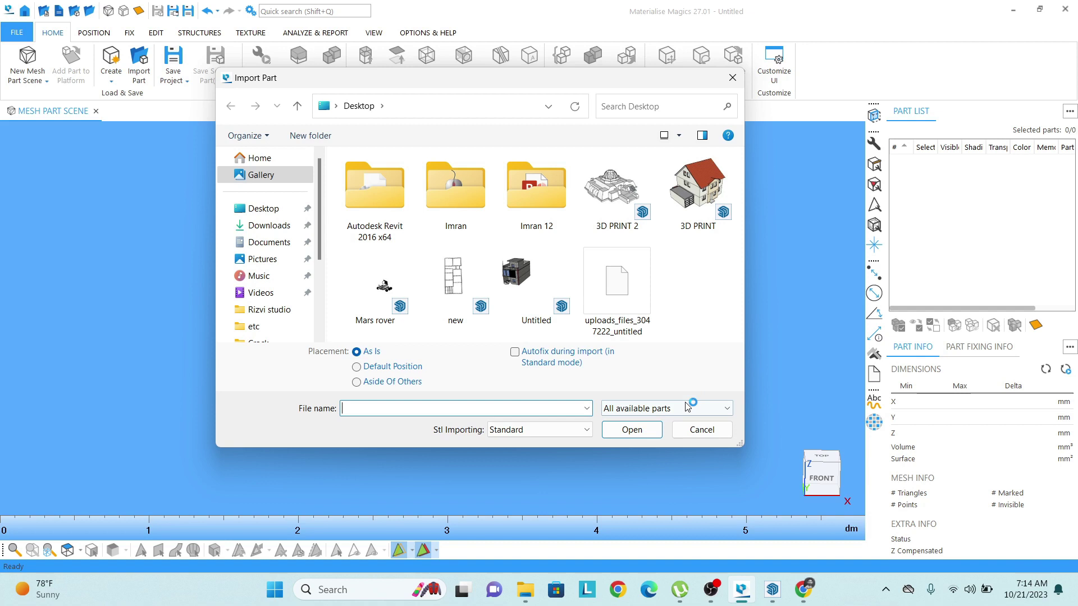
{"action": "left_click", "coordinate": [687, 408]}
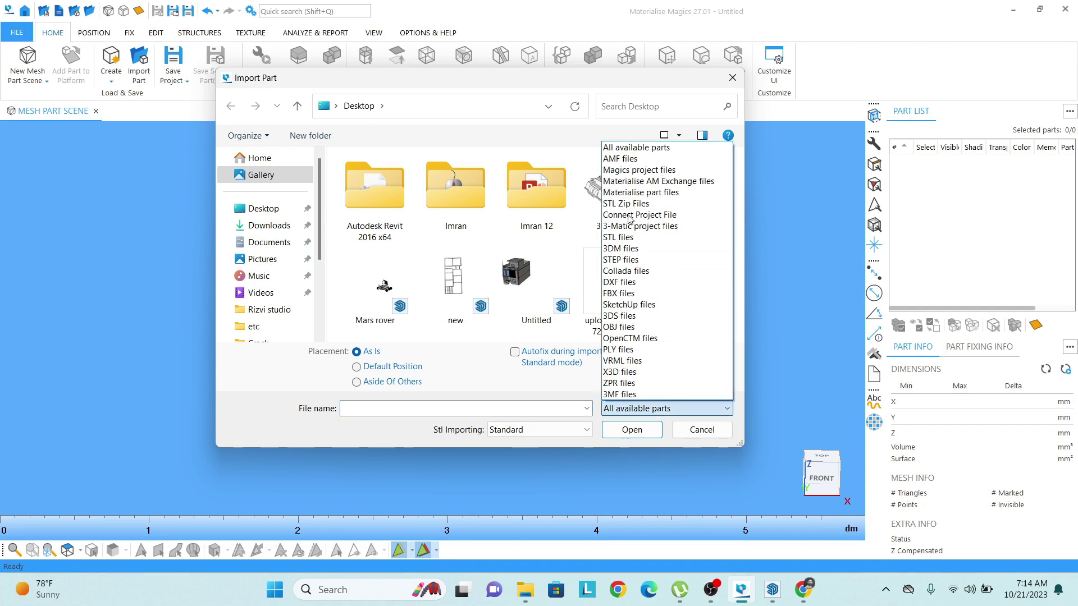
{"action": "left_click", "coordinate": [570, 239]}
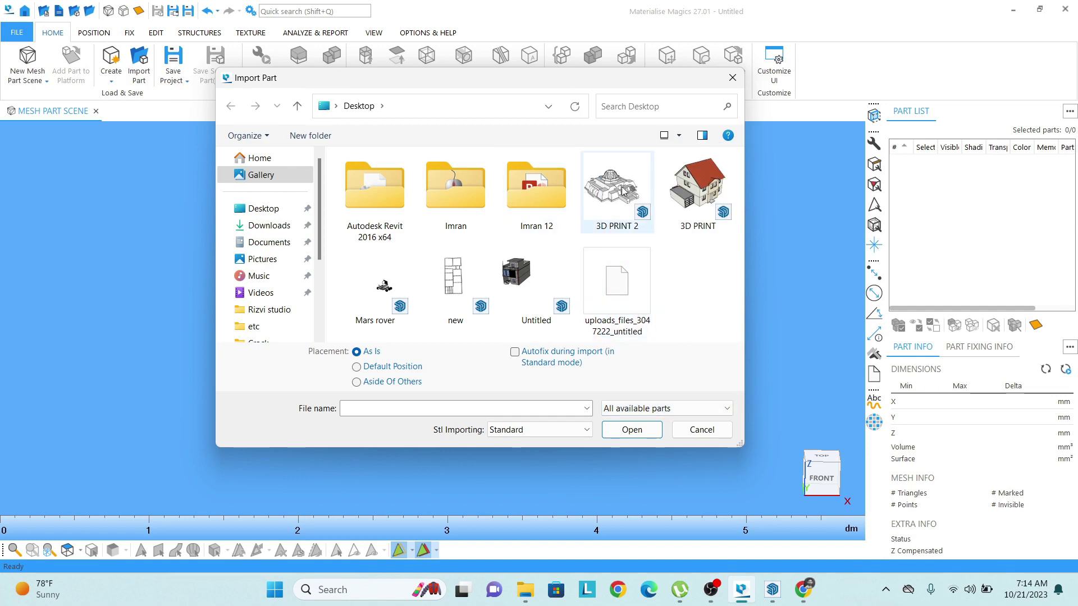
{"action": "left_click", "coordinate": [640, 288]}
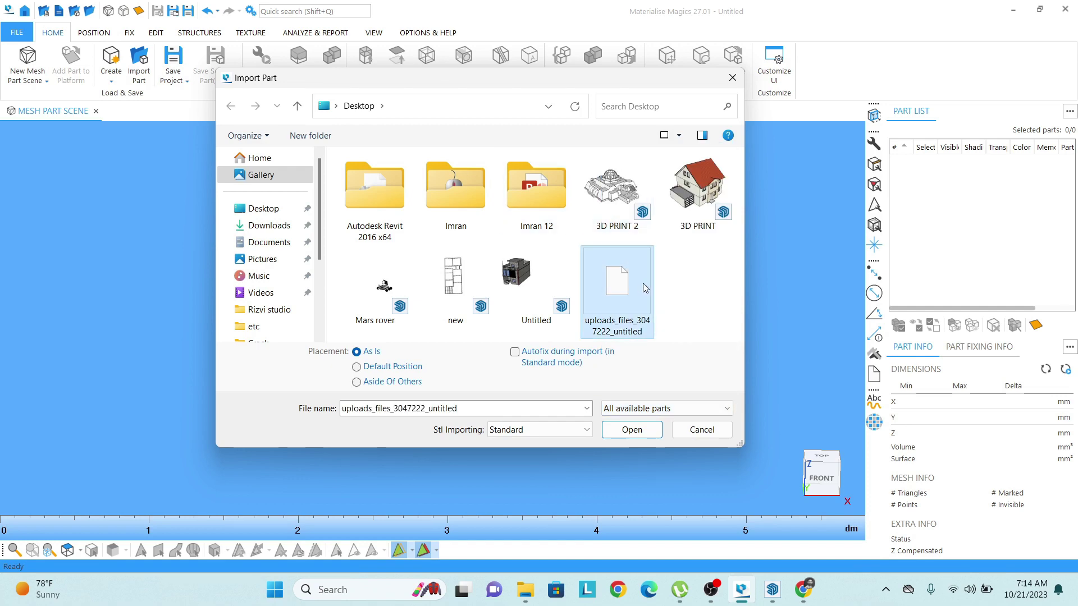
{"action": "left_click", "coordinate": [644, 429]}
{"action": "left_click", "coordinate": [467, 407]}
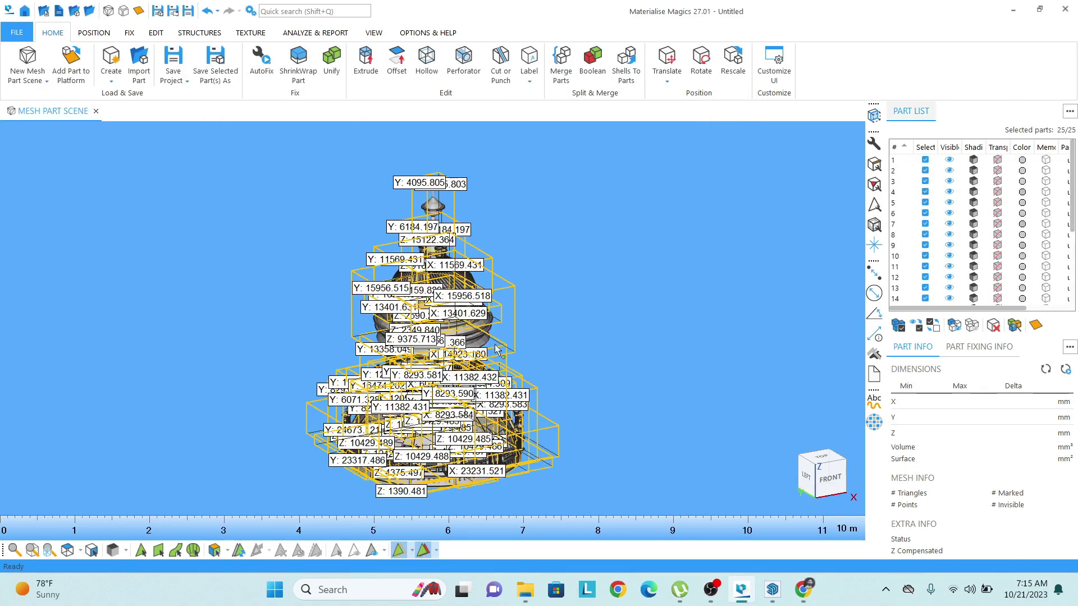
Hide the bounding box dimensions of all the imported parts.
{"action": "right_click_drag", "start_coordinate": [430, 279], "coordinate": [431, 303]}
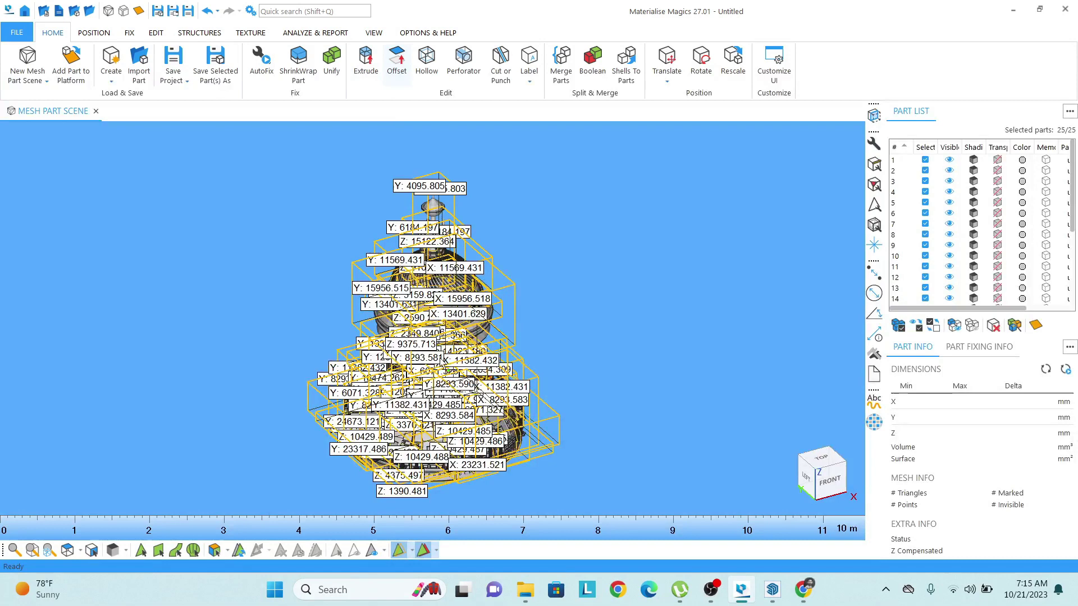
{"action": "scroll", "coordinate": [434, 355], "scroll_direction": "down", "scroll_amount": 3}
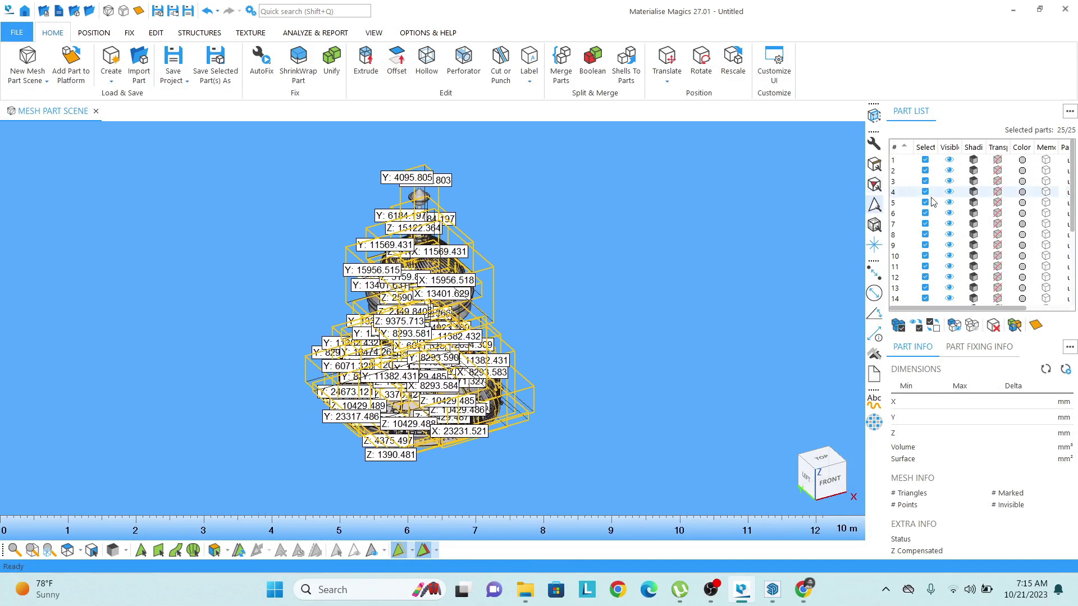
{"action": "scroll", "coordinate": [949, 193], "scroll_direction": "down", "scroll_amount": 3}
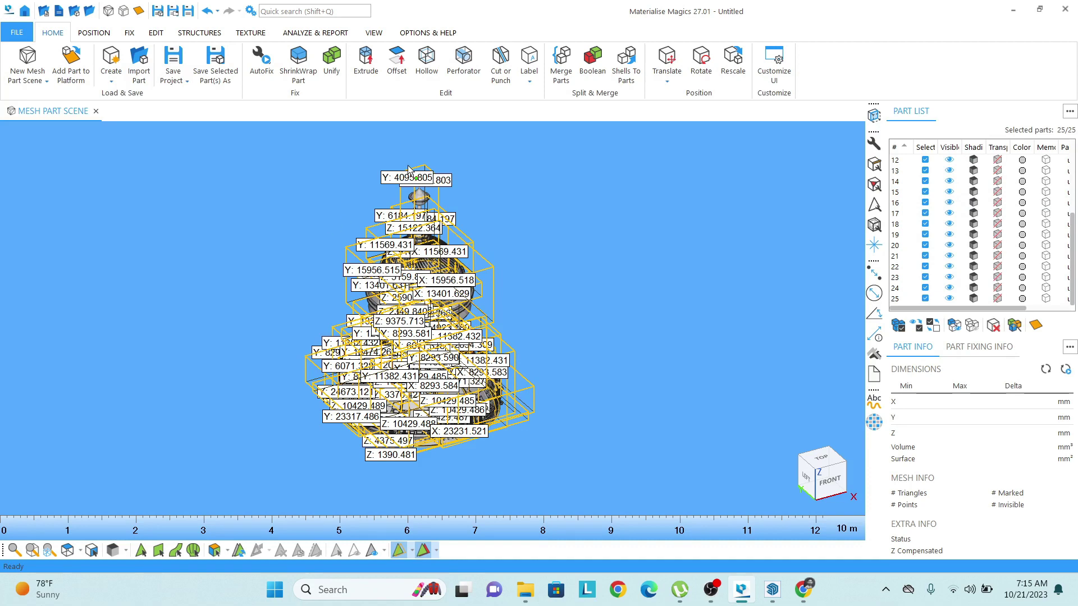
{"action": "left_click", "coordinate": [316, 32]}
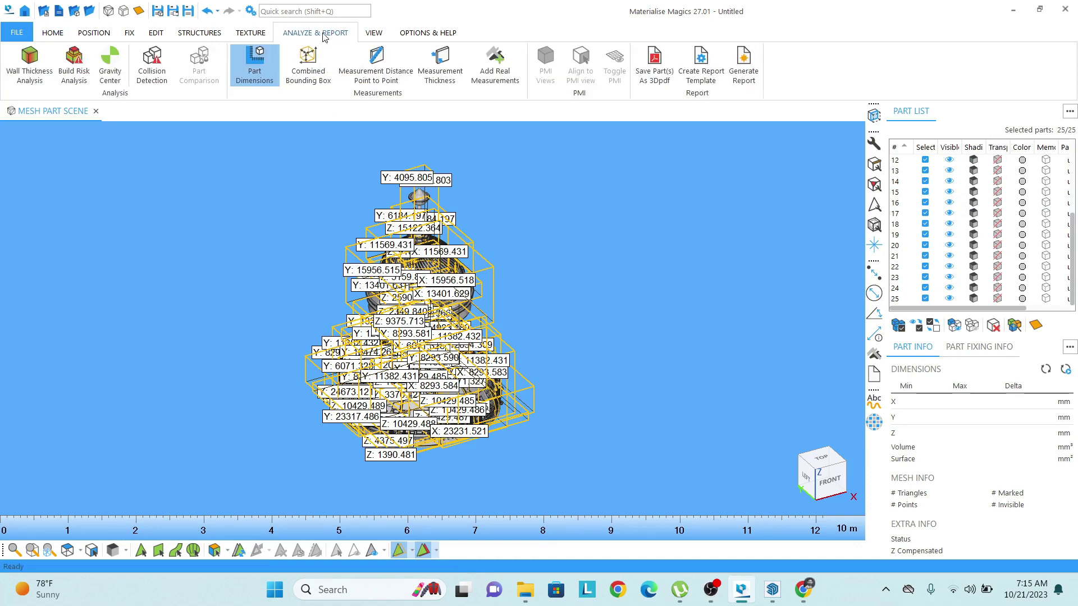
{"action": "left_click", "coordinate": [256, 73]}
Select every part of the domed tower and merge them all into a single part.
{"action": "scroll", "coordinate": [450, 436], "scroll_direction": "up", "scroll_amount": 2}
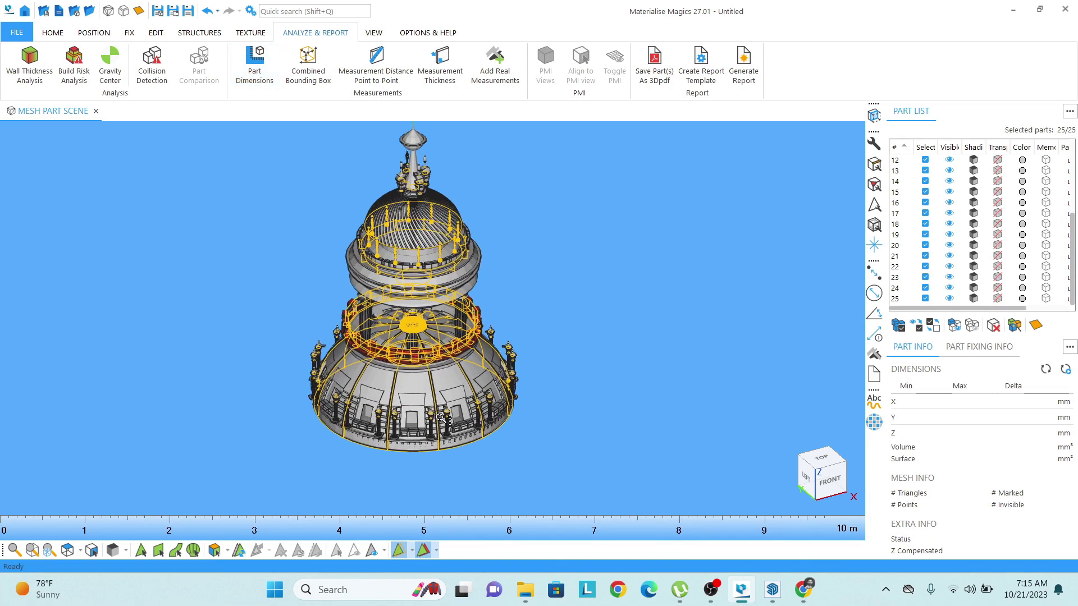
{"action": "middle_click_drag", "start_coordinate": [445, 288], "coordinate": [444, 301]}
{"action": "right_click_drag", "start_coordinate": [429, 350], "coordinate": [432, 338]}
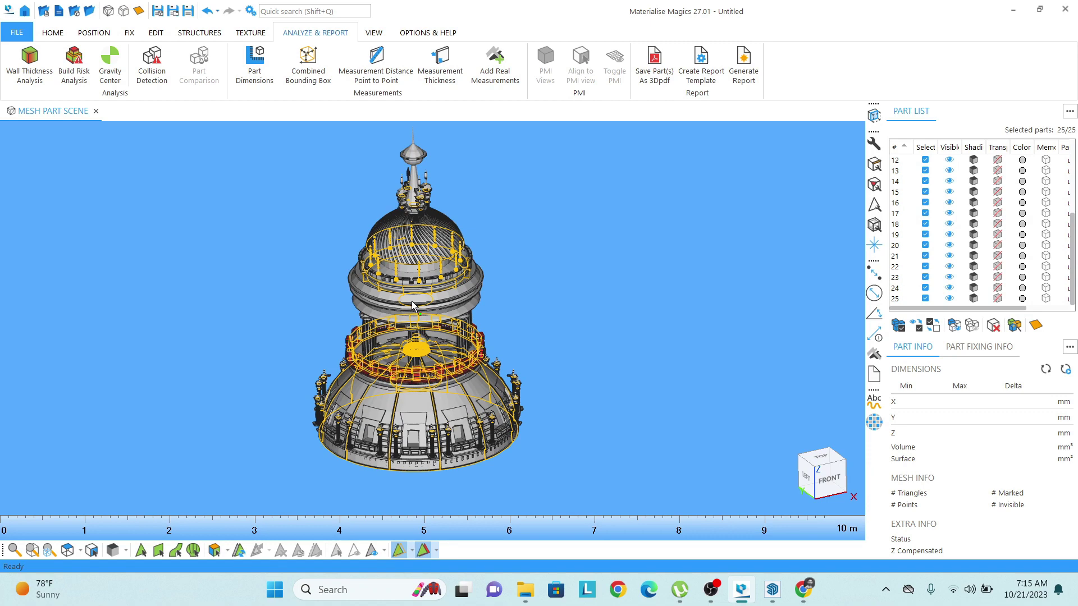
{"action": "middle_click_drag", "start_coordinate": [413, 302], "coordinate": [416, 307]}
{"action": "right_click_drag", "start_coordinate": [432, 341], "coordinate": [444, 332]}
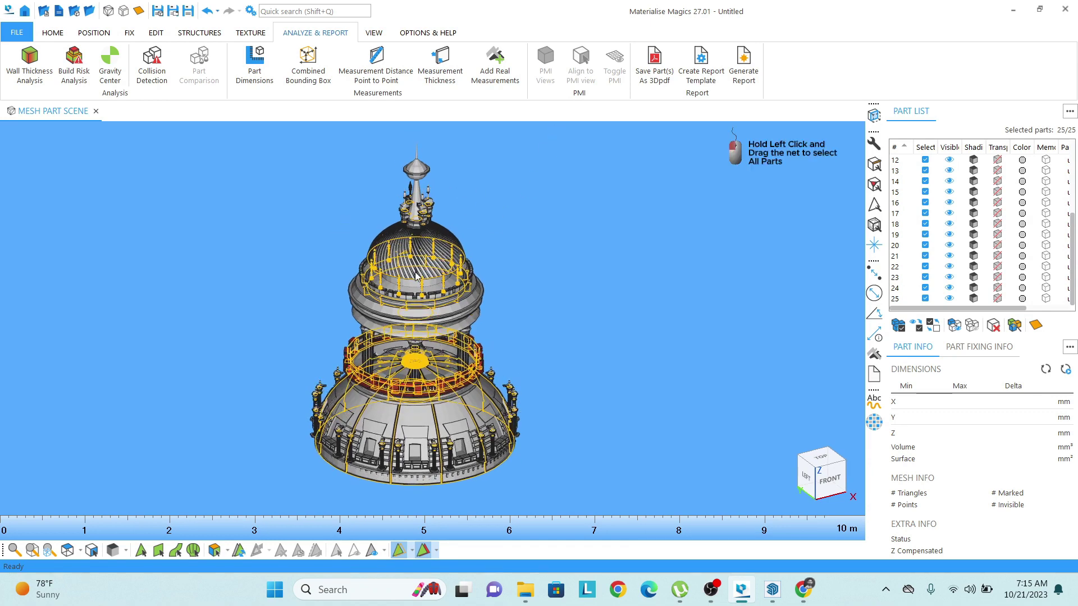
{"action": "left_click_drag", "start_coordinate": [574, 139], "coordinate": [229, 508]}
{"action": "left_click", "coordinate": [52, 32]}
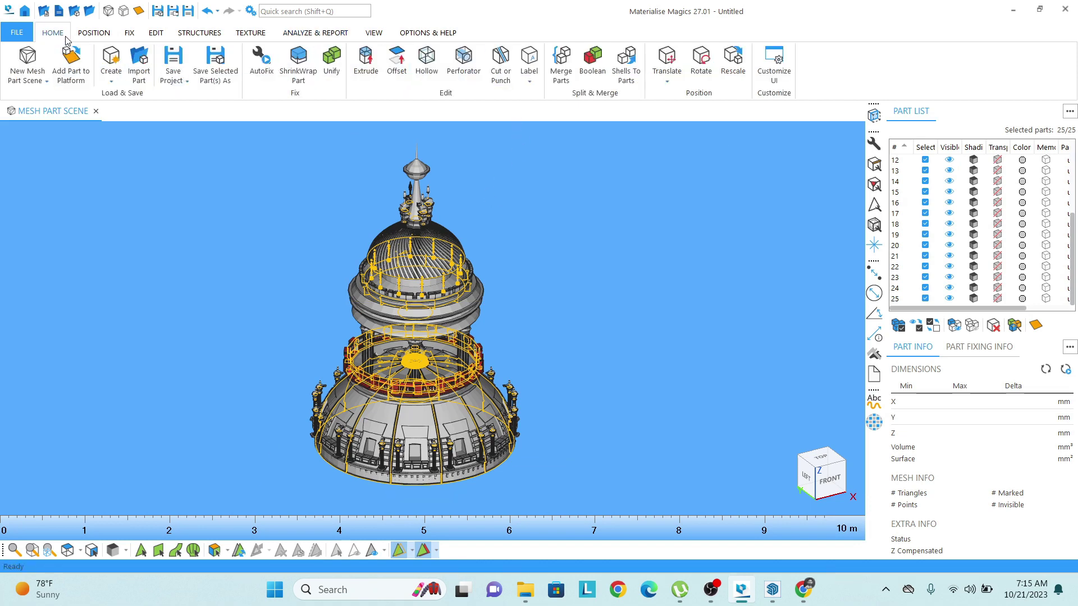
{"action": "left_click", "coordinate": [560, 63]}
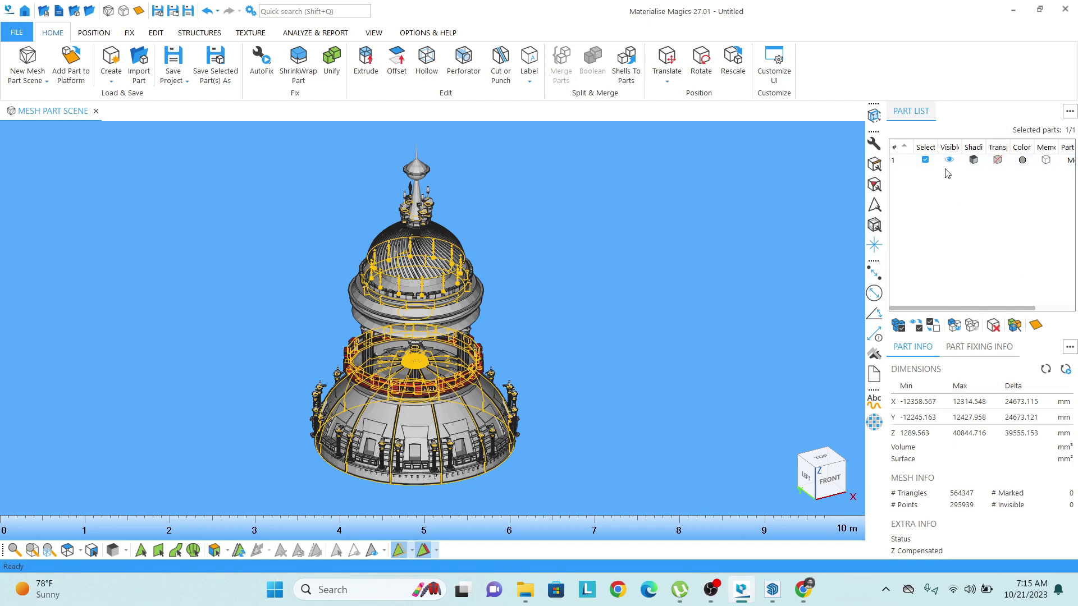
{"action": "mouse_move", "coordinate": [452, 328]}
{"action": "middle_mouse_down"}
{"action": "mouse_move", "coordinate": [469, 338]}
{"action": "mouse_move", "coordinate": [430, 360]}
{"action": "middle_mouse_up"}
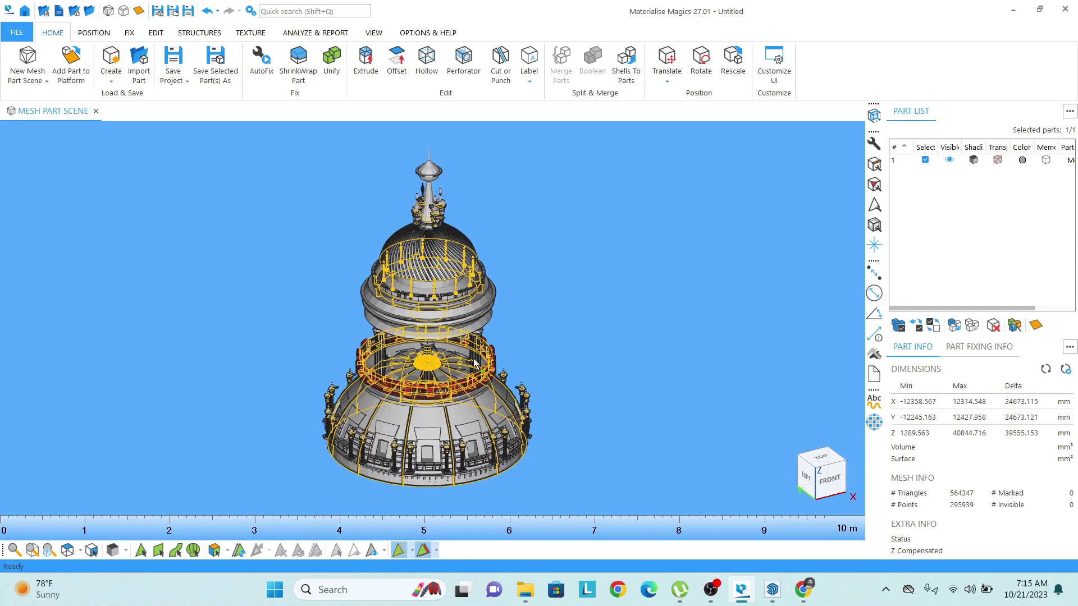
Show the bounding box dimensions of the merged tower part to check its overall size.
{"action": "left_click", "coordinate": [331, 33]}
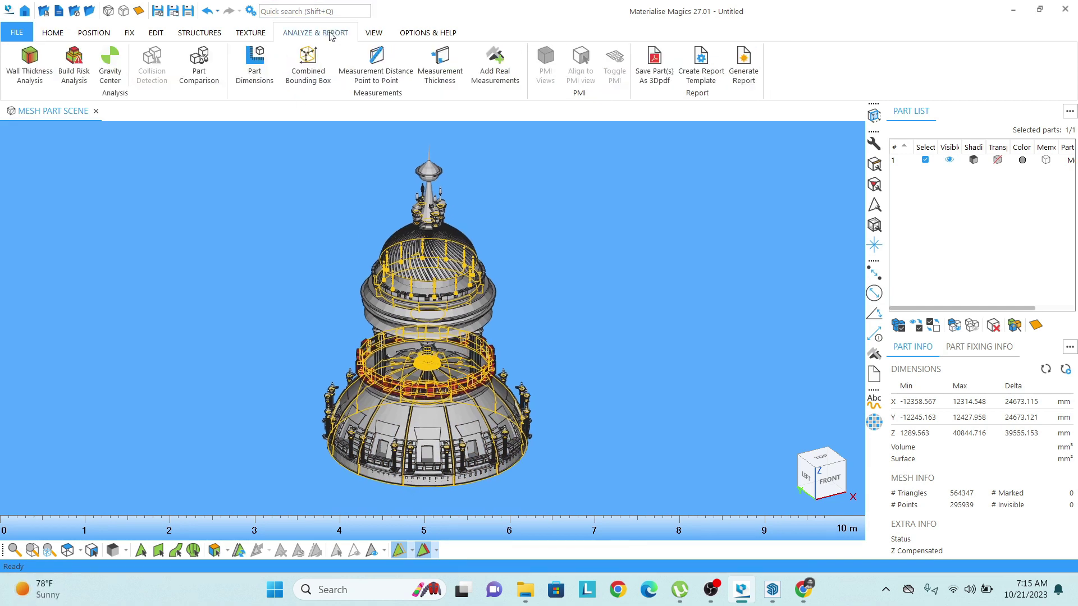
{"action": "left_click", "coordinate": [252, 62]}
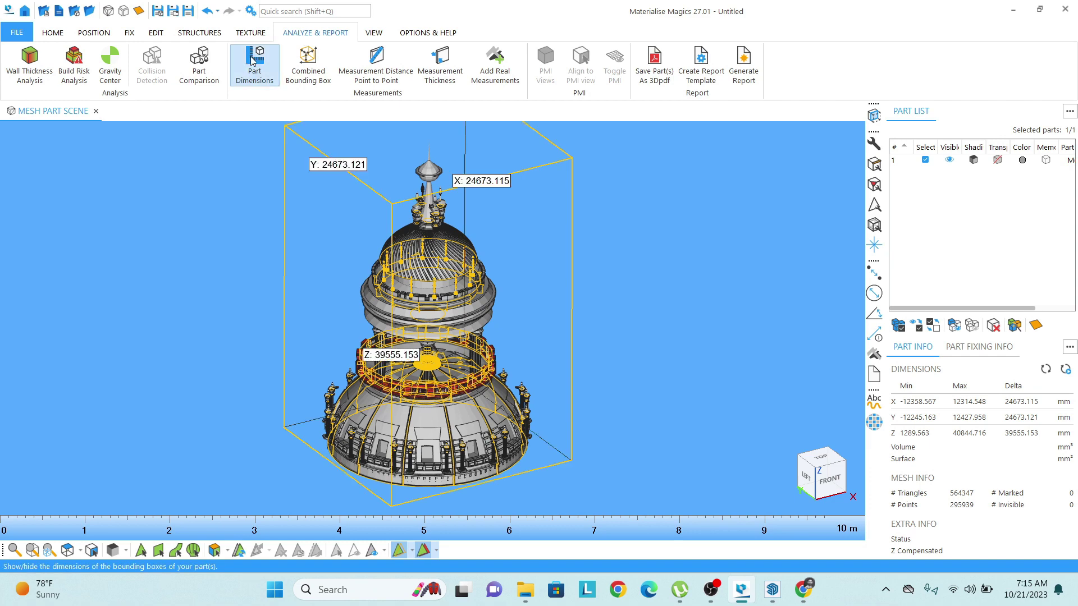
{"action": "scroll", "coordinate": [392, 256], "scroll_direction": "down", "scroll_amount": 1}
{"action": "middle_click_drag", "start_coordinate": [387, 254], "coordinate": [381, 274]}
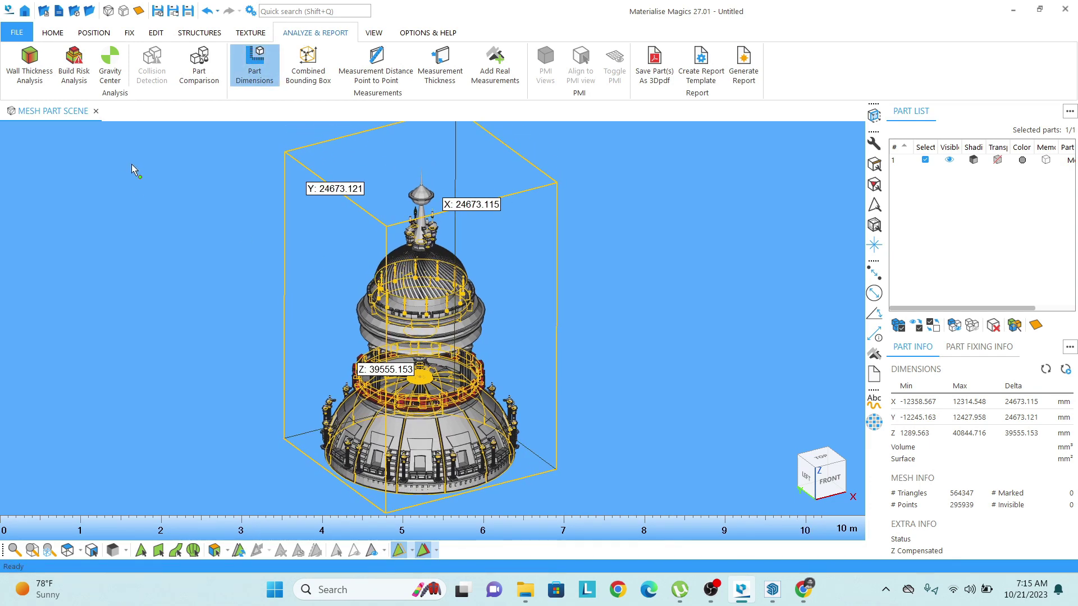
Rescale the merged tower uniformly to a resulting Z size of 200 mm.
{"action": "left_click", "coordinate": [88, 34]}
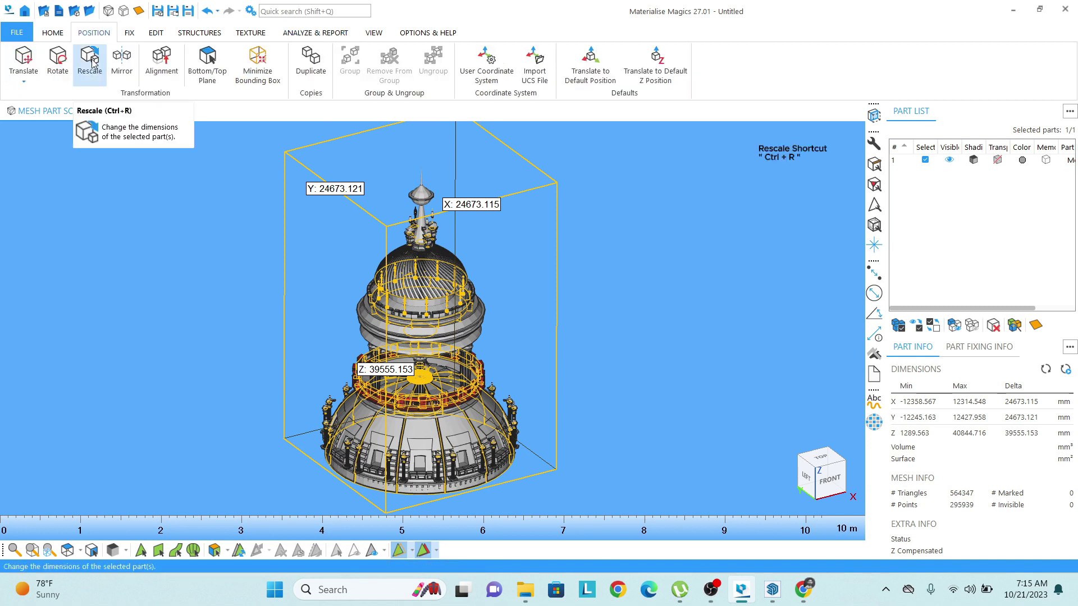
{"action": "middle_click_drag", "start_coordinate": [427, 249], "coordinate": [418, 250]}
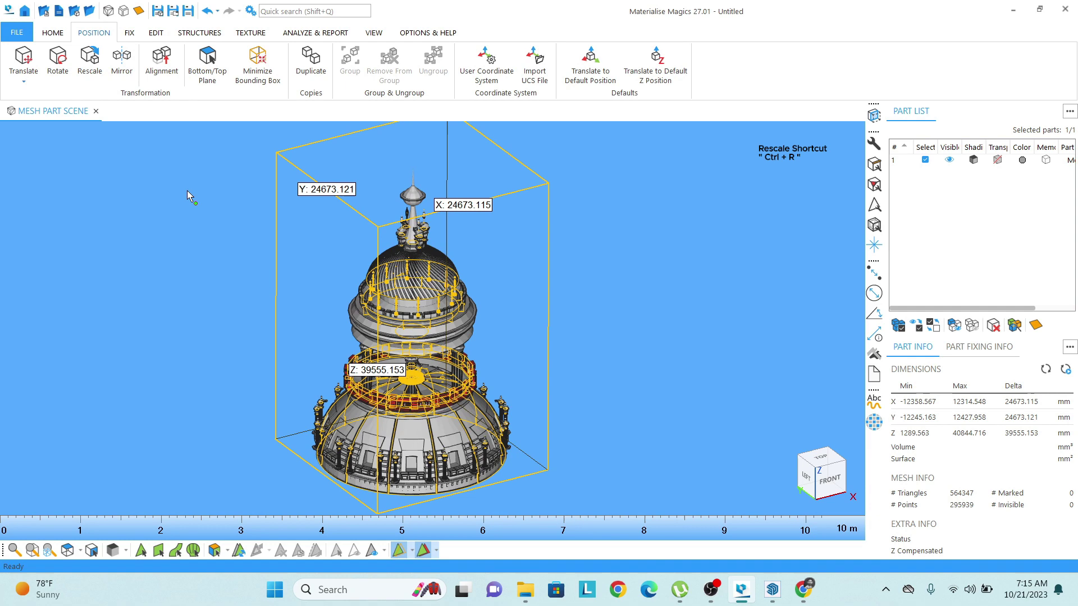
{"action": "left_click", "coordinate": [91, 57]}
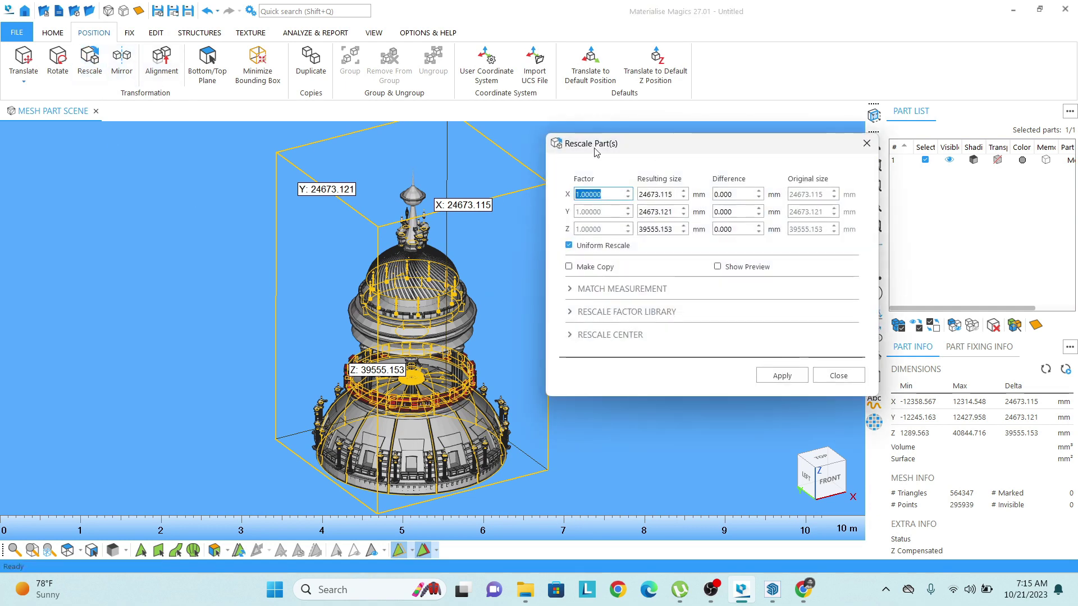
{"action": "left_click", "coordinate": [662, 229]}
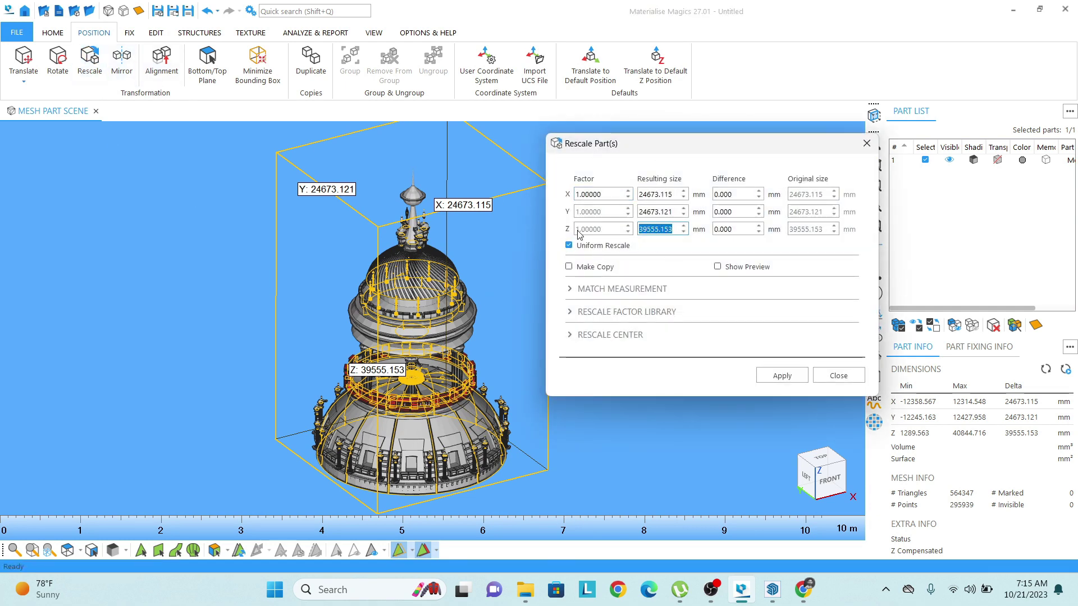
{"action": "type", "text": "200"}
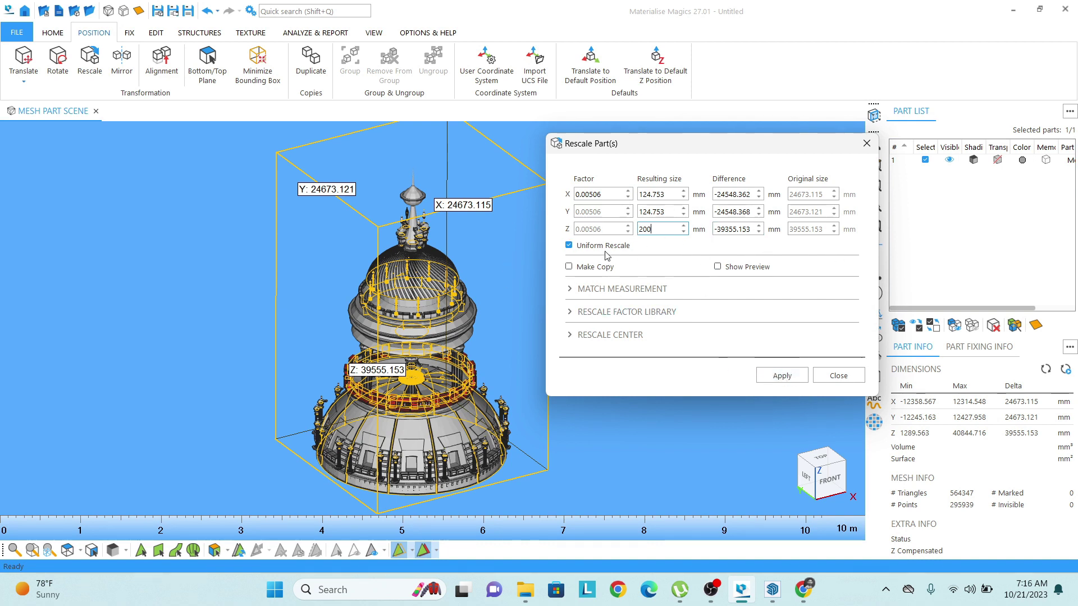
{"action": "left_click", "coordinate": [782, 375]}
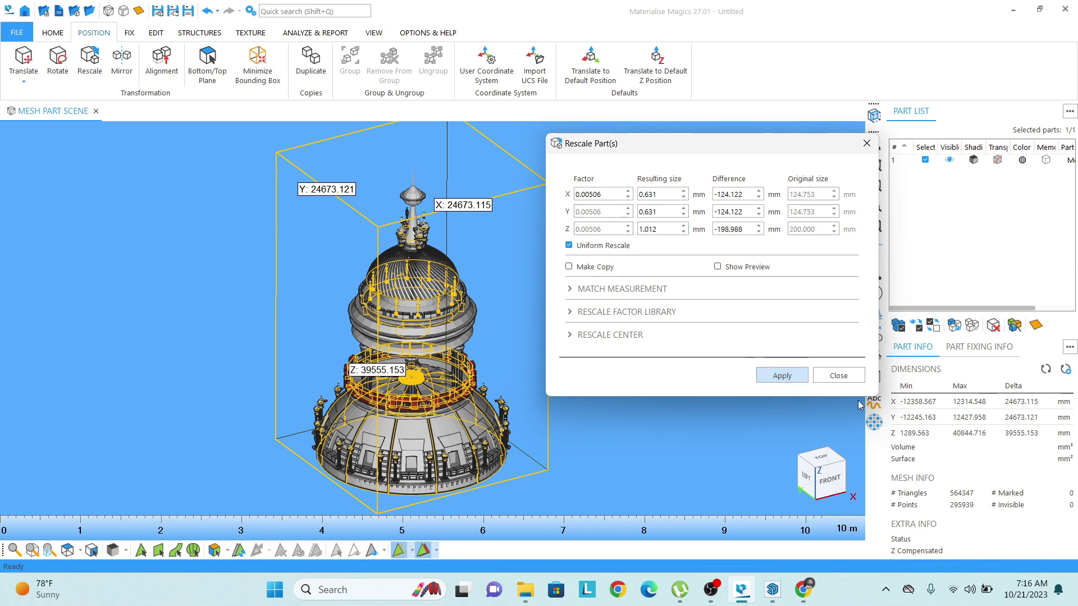
{"action": "left_click", "coordinate": [839, 376]}
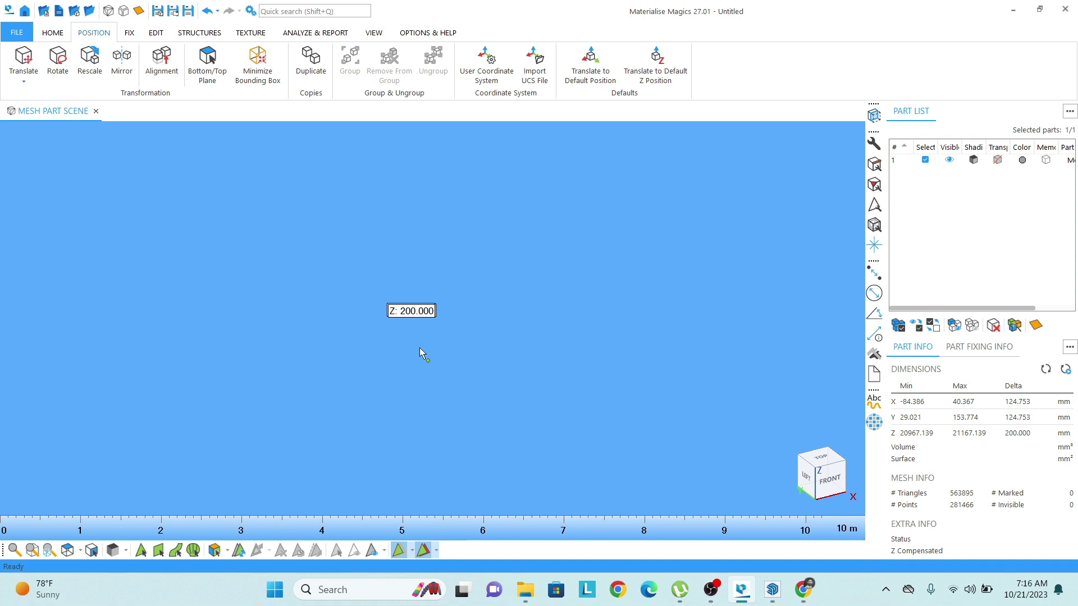
Translate the rescaled tower so its resulting minimum coordinates are X 0, Y 0 and Z 0 mm.
{"action": "type", "text": "t"}
{"action": "type", "text": "0"}
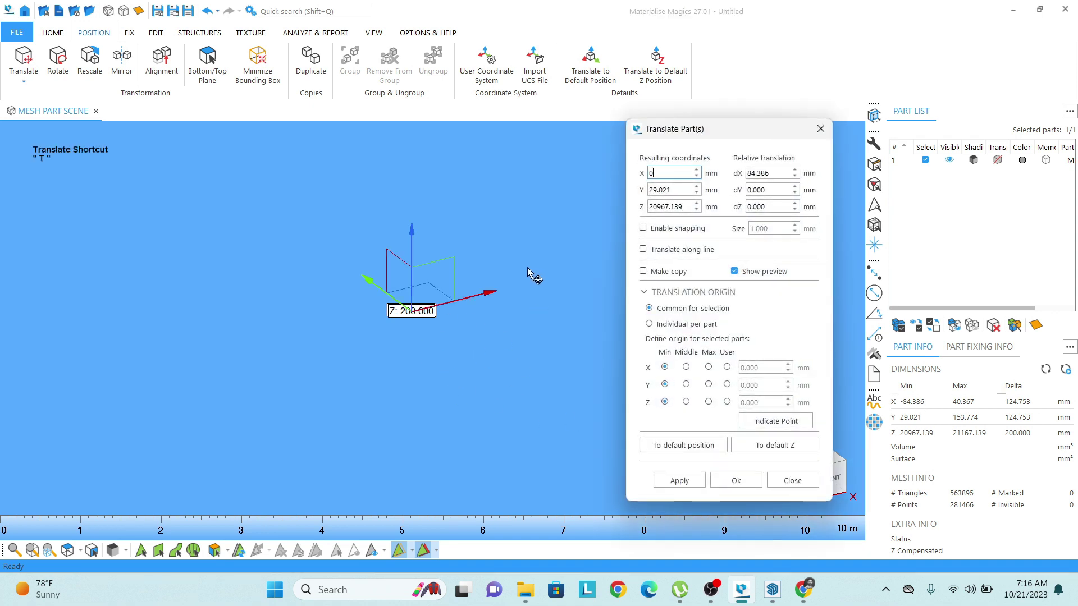
{"action": "key", "text": "Tab"}
{"action": "type", "text": "0"}
{"action": "key", "text": "Tab"}
{"action": "type", "text": "0"}
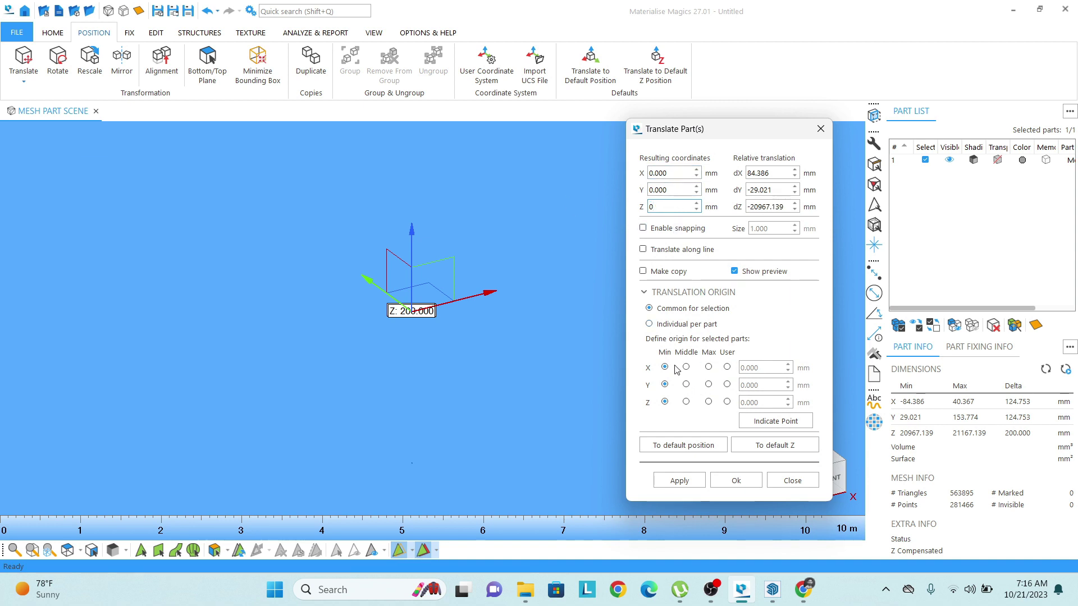
{"action": "left_click", "coordinate": [688, 481]}
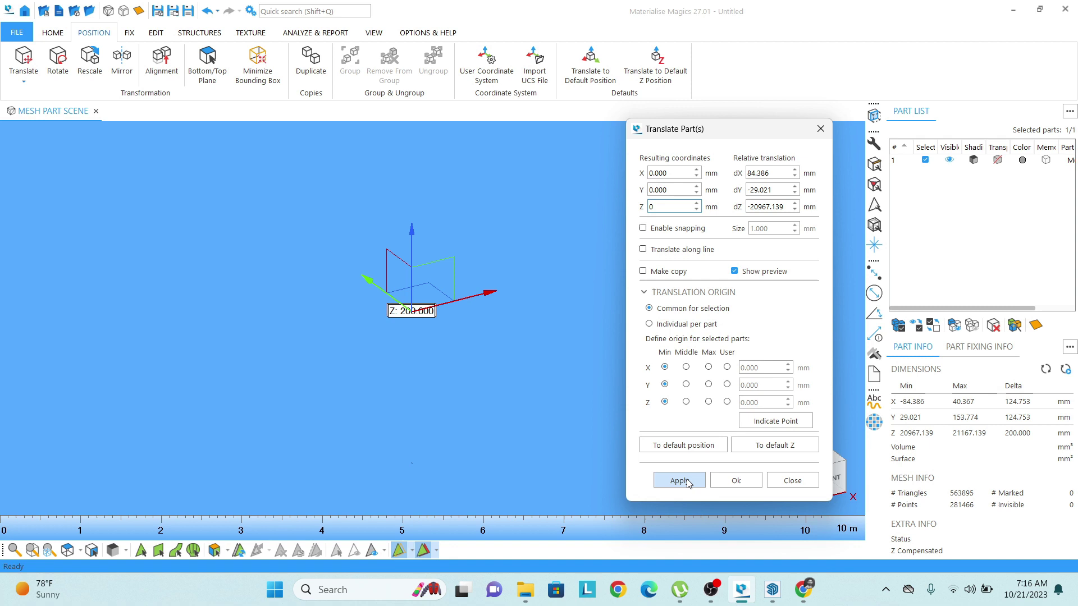
{"action": "left_click", "coordinate": [778, 483]}
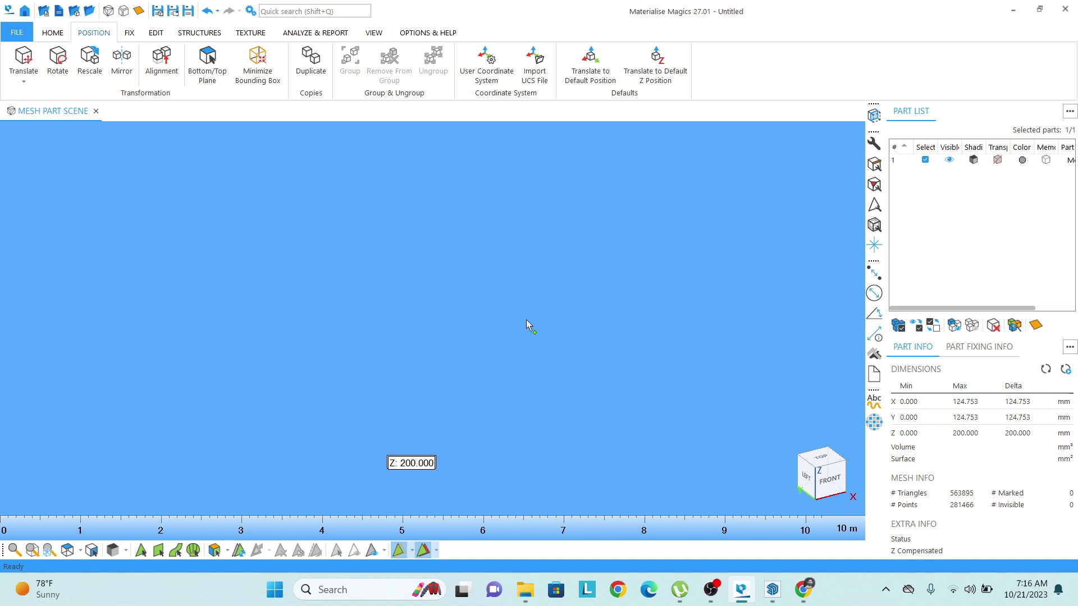
Turn off the part dimensions display on the repositioned tower and inspect the model.
{"action": "key", "text": "q"}
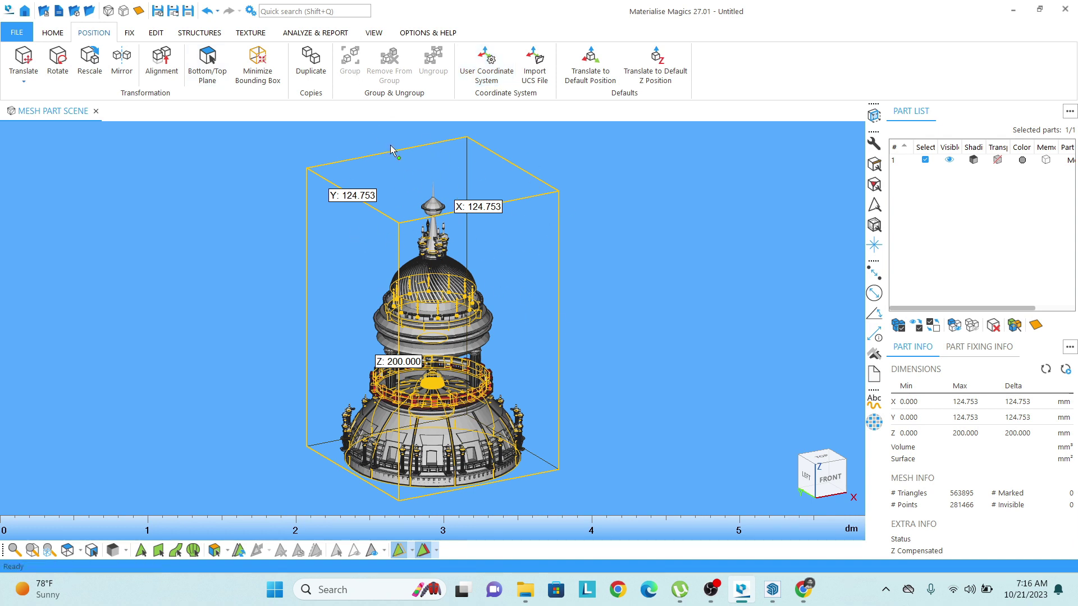
{"action": "left_click", "coordinate": [319, 34]}
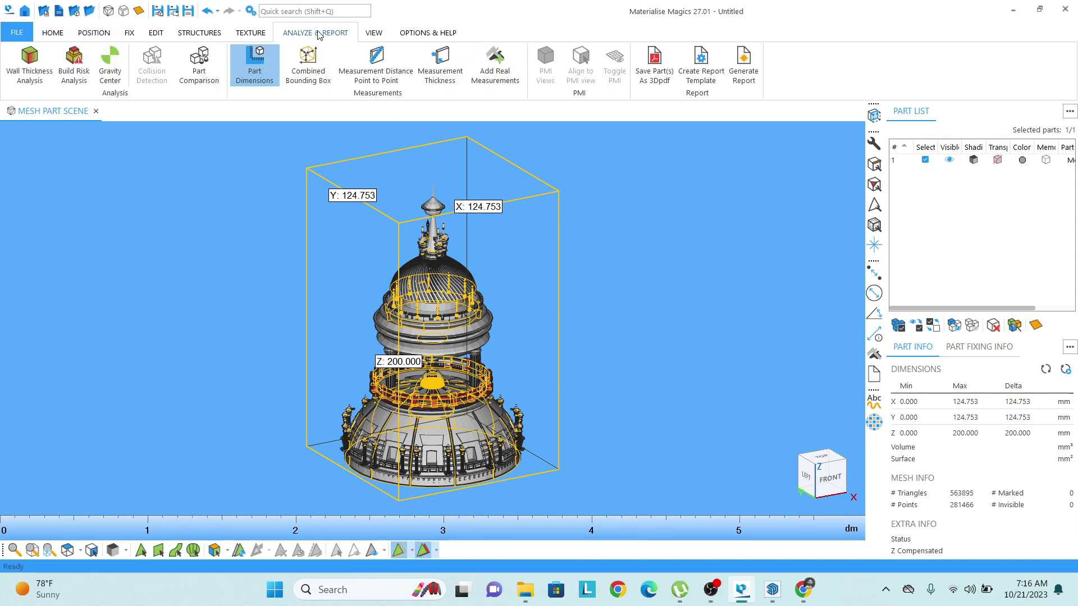
{"action": "left_click", "coordinate": [257, 66]}
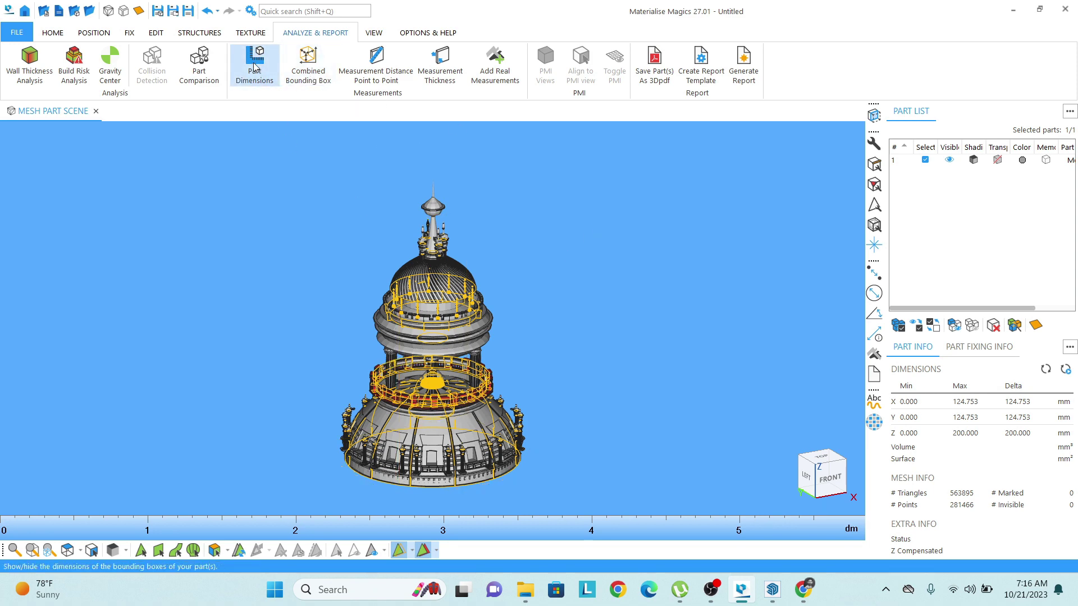
{"action": "middle_click_drag", "start_coordinate": [442, 407], "coordinate": [448, 362]}
{"action": "right_click_drag", "start_coordinate": [447, 358], "coordinate": [445, 366]}
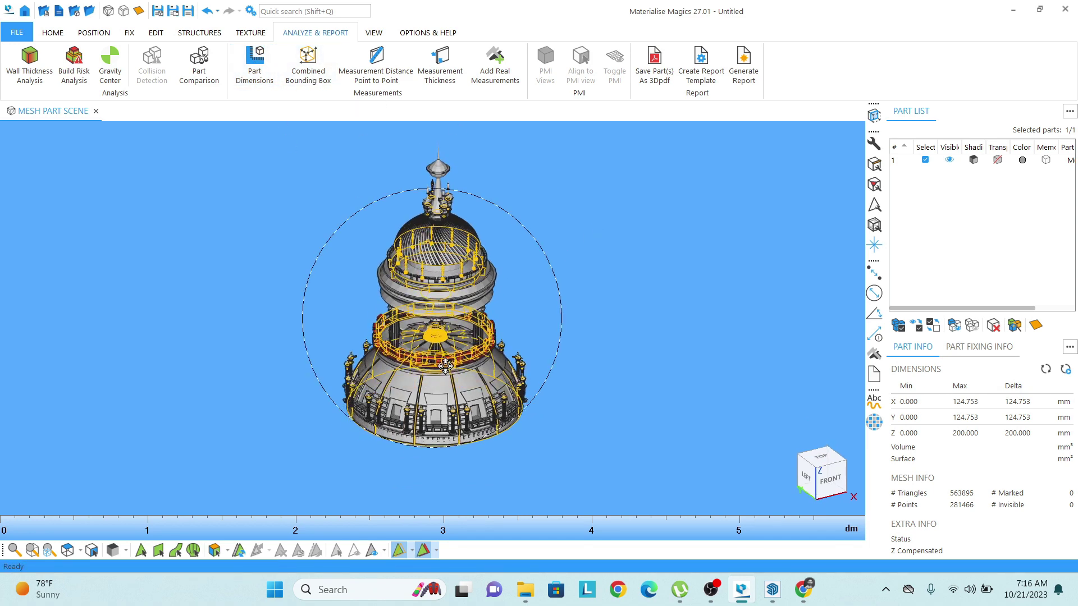
{"action": "scroll", "coordinate": [433, 294], "scroll_direction": "down", "scroll_amount": 1}
{"action": "scroll", "coordinate": [433, 294], "scroll_direction": "up", "scroll_amount": 1}
{"action": "mouse_move", "coordinate": [437, 296]}
{"action": "right_mouse_down"}
{"action": "mouse_move", "coordinate": [433, 241]}
{"action": "mouse_move", "coordinate": [451, 368]}
{"action": "mouse_move", "coordinate": [453, 311]}
{"action": "mouse_move", "coordinate": [433, 309]}
{"action": "right_mouse_up"}
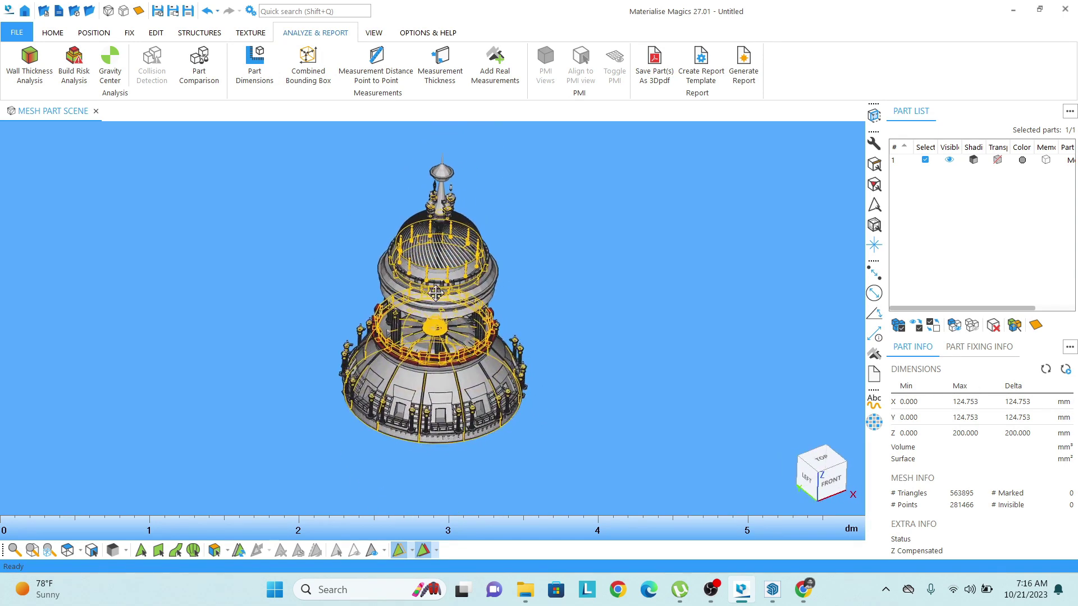
Examine the tower from several sides, ending with the hollow underside and open rim of its lower dome.
{"action": "scroll", "coordinate": [427, 309], "scroll_direction": "up", "scroll_amount": 3}
{"action": "scroll", "coordinate": [426, 310], "scroll_direction": "down", "scroll_amount": 3}
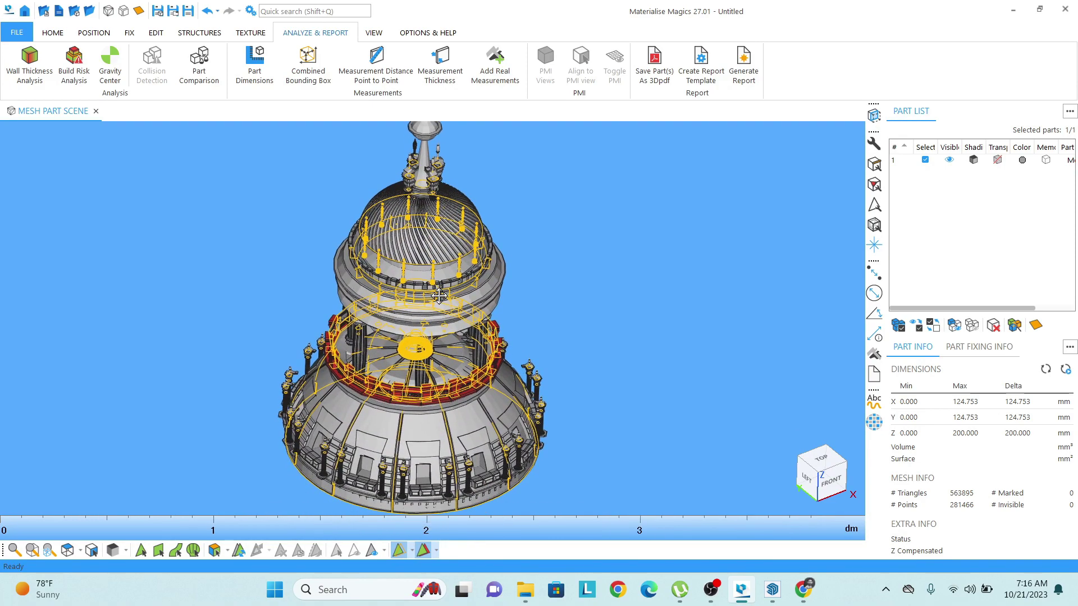
{"action": "right_click_drag", "start_coordinate": [426, 387], "coordinate": [441, 314]}
{"action": "middle_click_drag", "start_coordinate": [452, 383], "coordinate": [458, 282]}
{"action": "scroll", "coordinate": [458, 282], "scroll_direction": "up", "scroll_amount": 3}
{"action": "right_click_drag", "start_coordinate": [459, 284], "coordinate": [601, 362]}
{"action": "scroll", "coordinate": [499, 344], "scroll_direction": "up", "scroll_amount": 1}
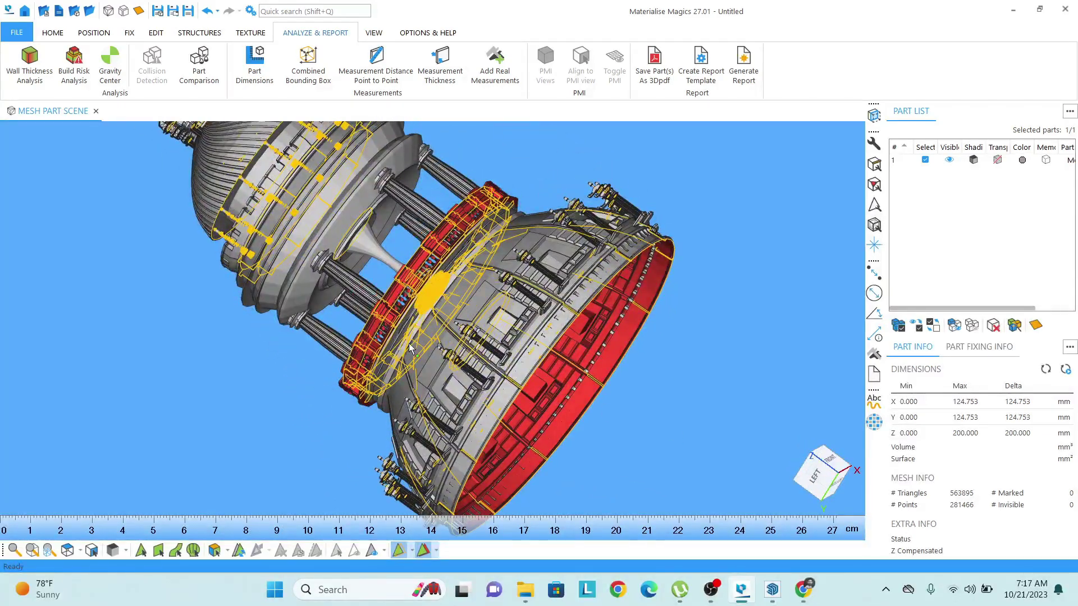
{"action": "middle_click_drag", "start_coordinate": [408, 343], "coordinate": [360, 262]}
{"action": "right_click_drag", "start_coordinate": [360, 262], "coordinate": [312, 306]}
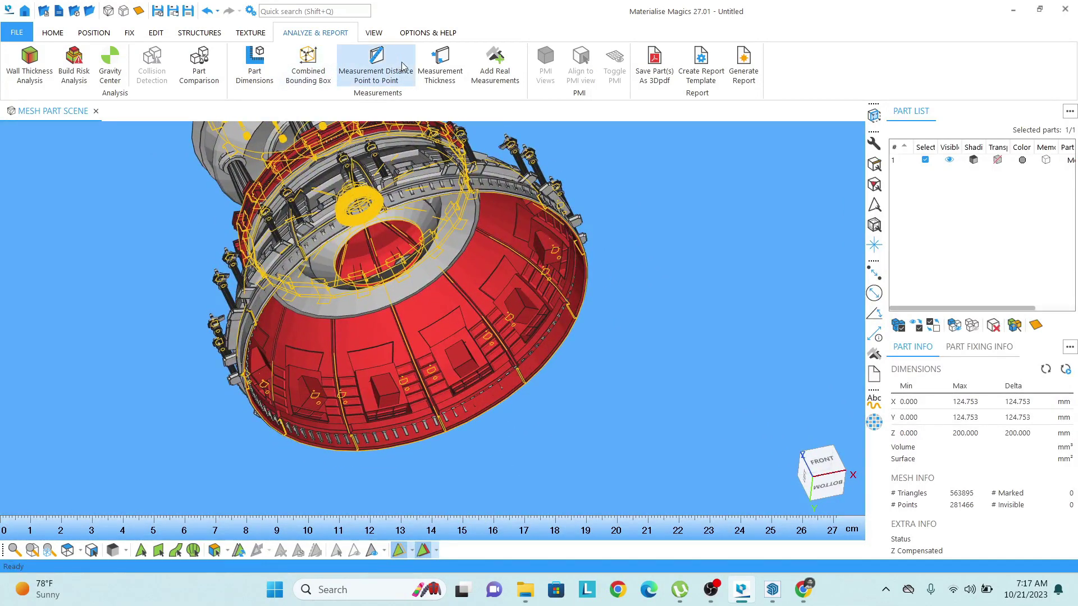
Measure the point-to-point distance across the tower's open bottom rim, and leave the measurement tool.
{"action": "left_click", "coordinate": [380, 71]}
{"action": "left_click", "coordinate": [377, 65]}
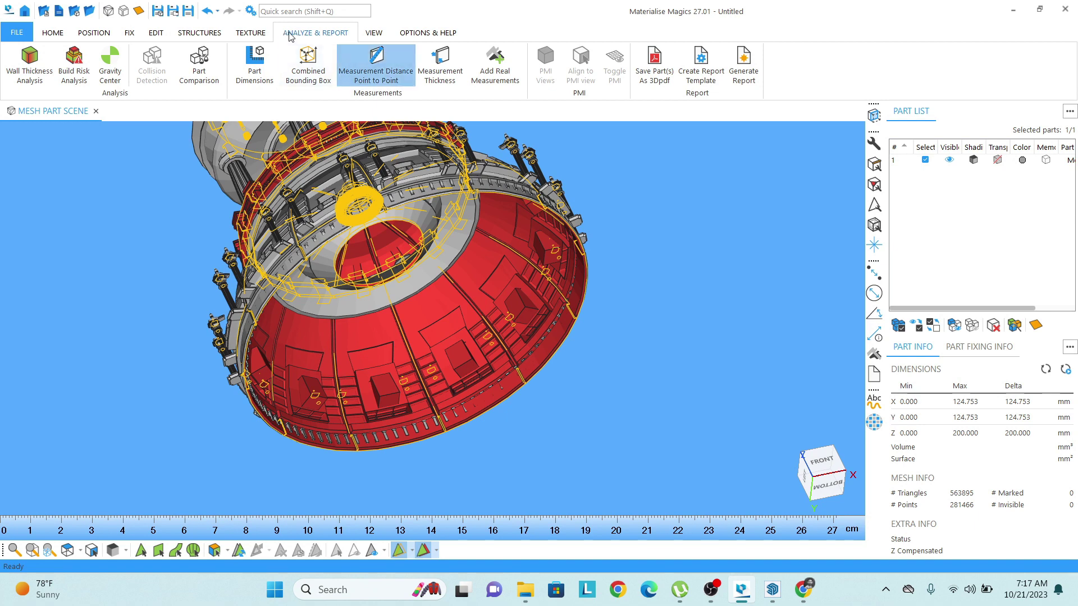
{"action": "left_click", "coordinate": [373, 66]}
{"action": "scroll", "coordinate": [246, 391], "scroll_direction": "up", "scroll_amount": 5}
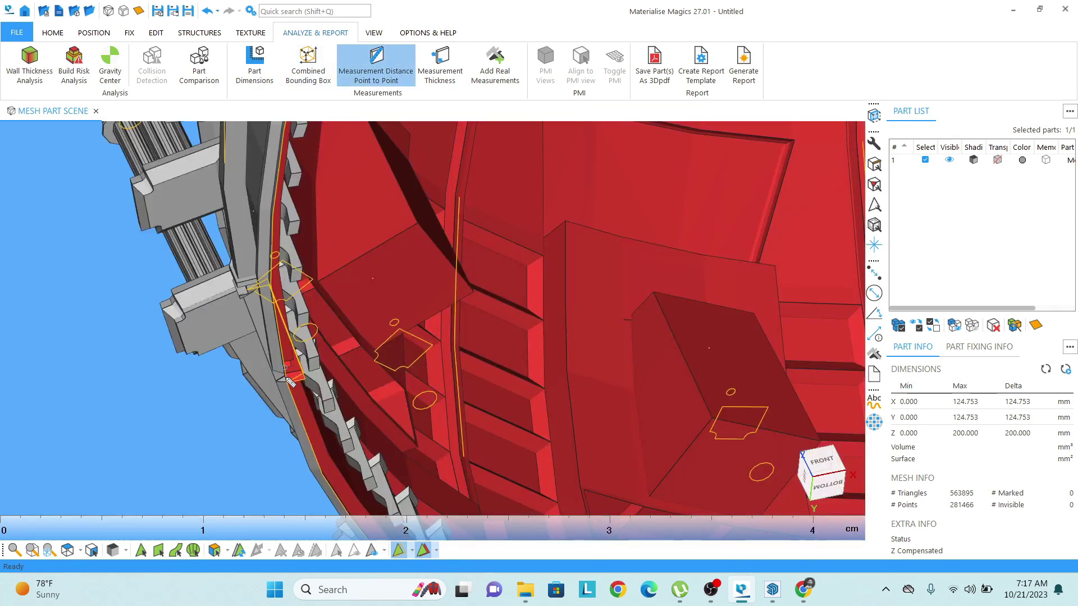
{"action": "scroll", "coordinate": [290, 387], "scroll_direction": "down", "scroll_amount": 5}
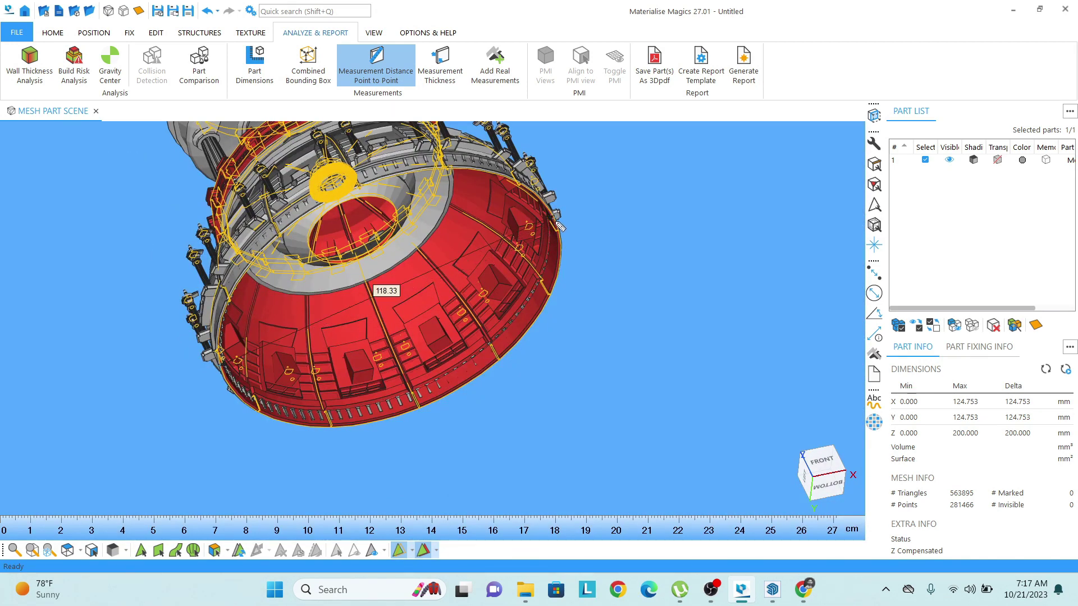
{"action": "key", "text": "Escape"}
{"action": "key", "text": "Escape"}
Create a flat cylinder part 120 mm in diameter and 3 mm high as a base disc.
{"action": "right_click_drag", "start_coordinate": [414, 294], "coordinate": [396, 368]}
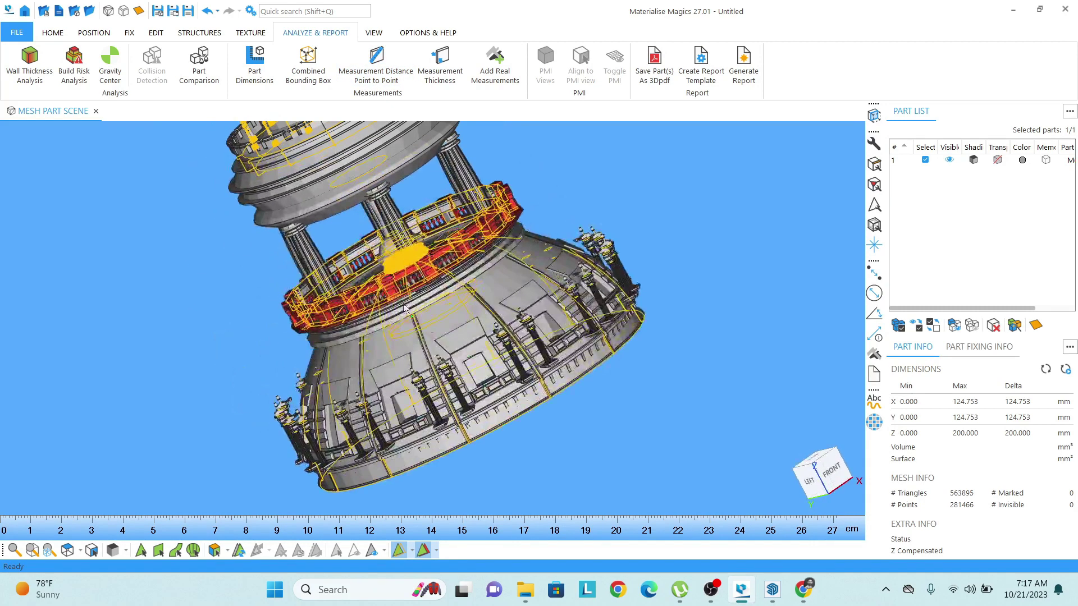
{"action": "scroll", "coordinate": [365, 258], "scroll_direction": "down", "scroll_amount": 3}
{"action": "mouse_move", "coordinate": [365, 256]}
{"action": "right_mouse_down"}
{"action": "mouse_move", "coordinate": [443, 290]}
{"action": "mouse_move", "coordinate": [362, 242]}
{"action": "right_mouse_up"}
{"action": "middle_click_drag", "start_coordinate": [362, 241], "coordinate": [344, 301]}
{"action": "scroll", "coordinate": [345, 301], "scroll_direction": "down", "scroll_amount": 3}
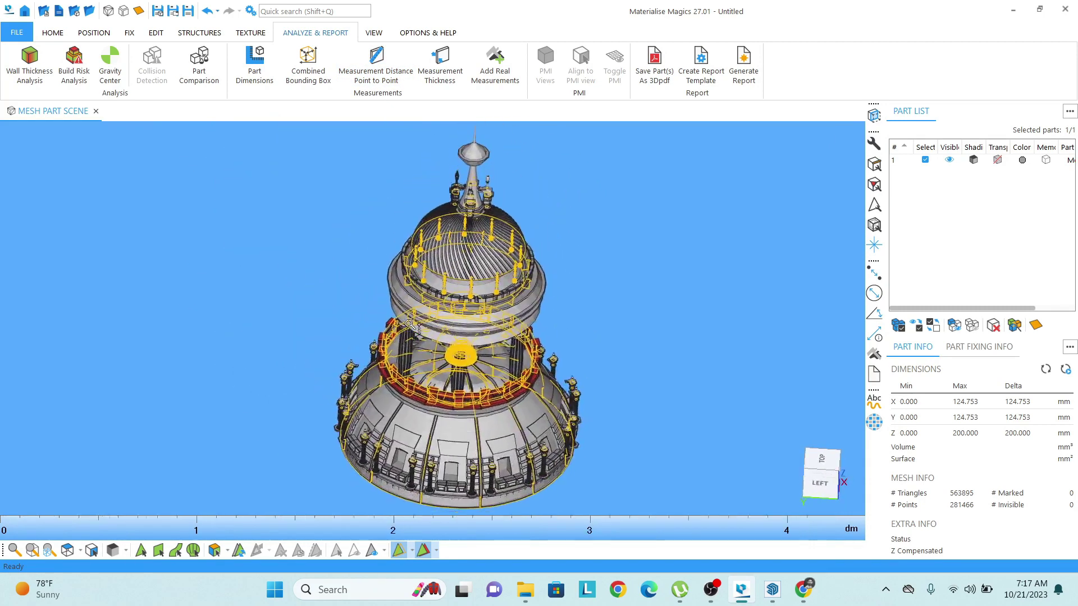
{"action": "left_click", "coordinate": [53, 33]}
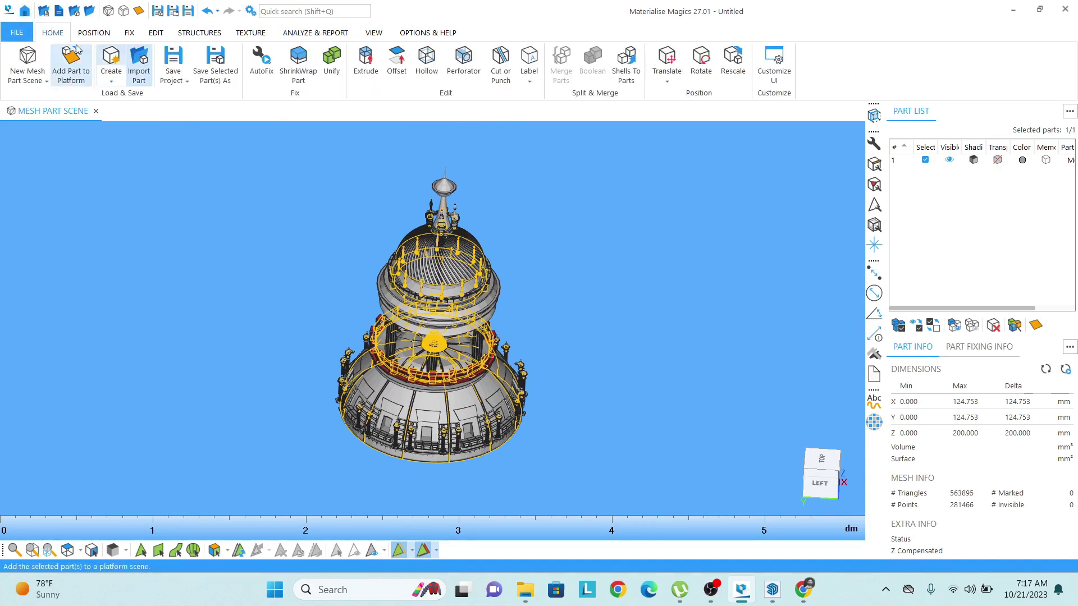
{"action": "left_click", "coordinate": [94, 33]}
{"action": "left_click", "coordinate": [53, 33]}
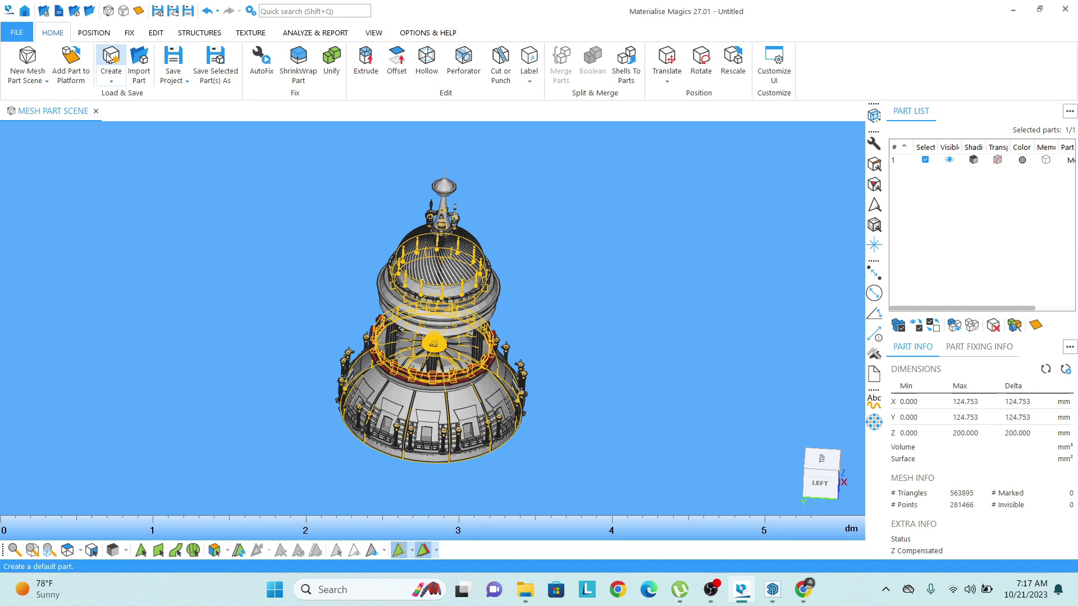
{"action": "left_click", "coordinate": [112, 60]}
{"action": "left_click", "coordinate": [438, 203]}
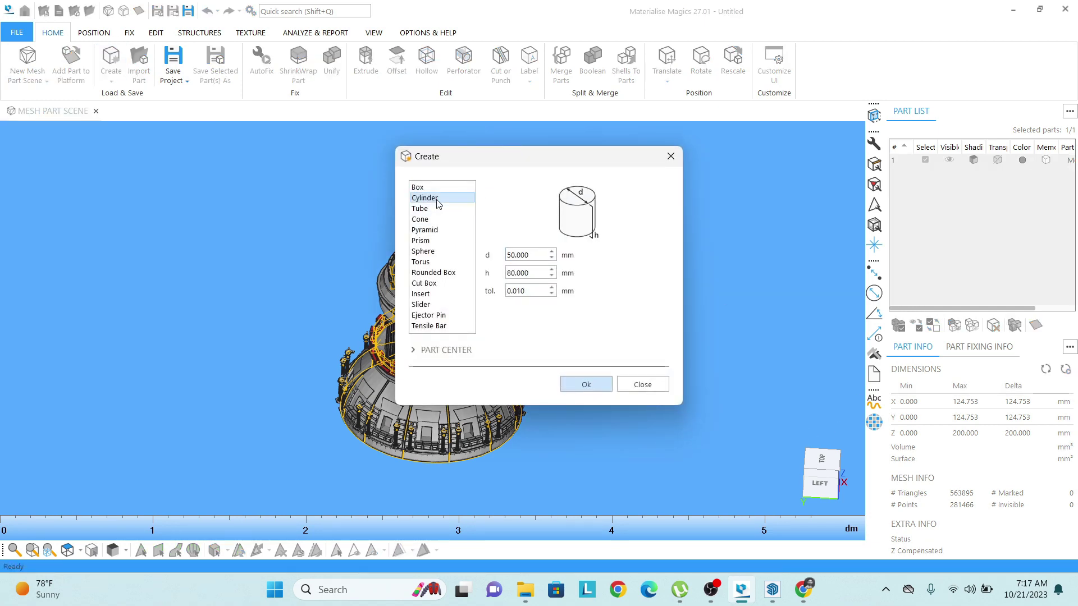
{"action": "left_click_drag", "start_coordinate": [537, 250], "coordinate": [482, 248]}
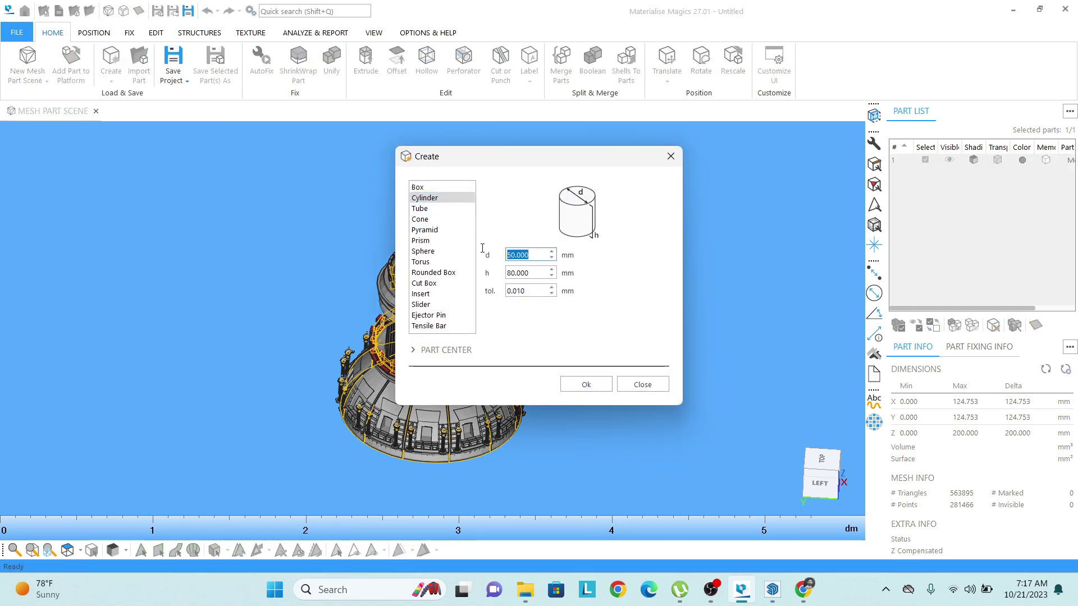
{"action": "type", "text": "120"}
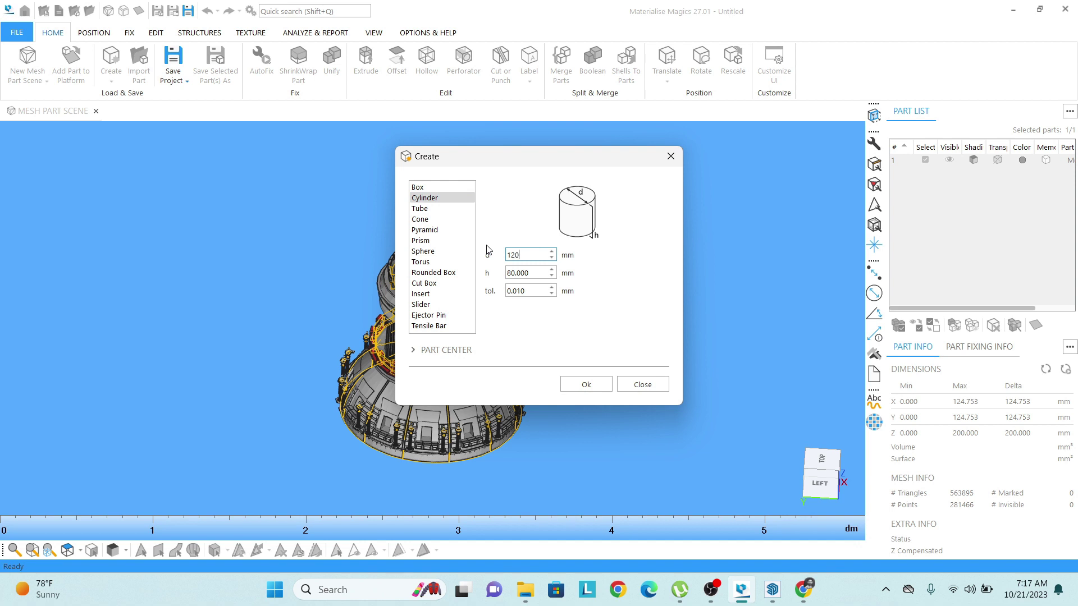
{"action": "key", "text": "Tab"}
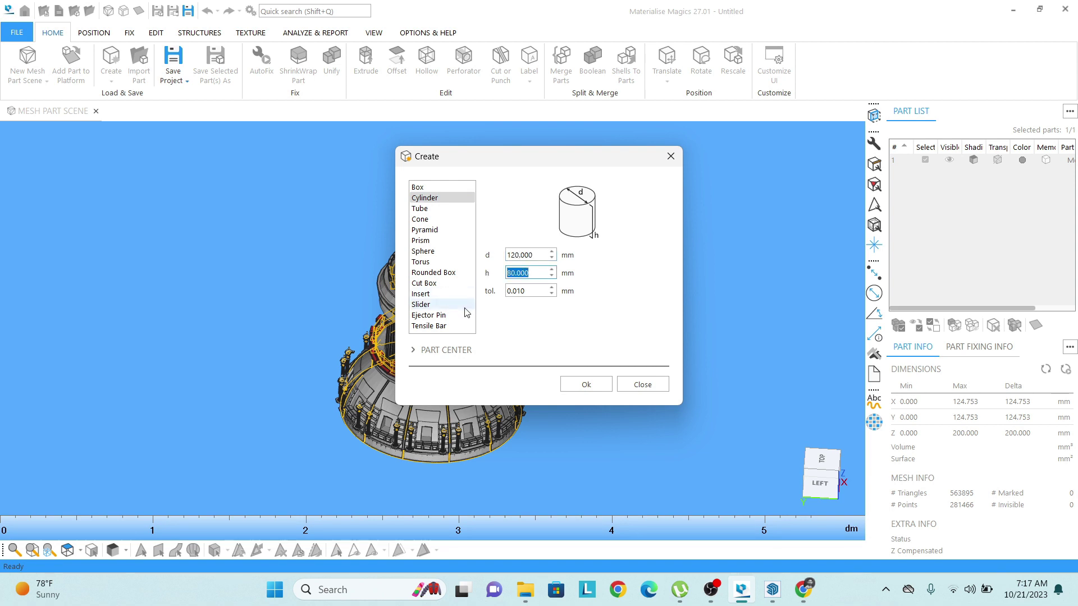
{"action": "type", "text": "3"}
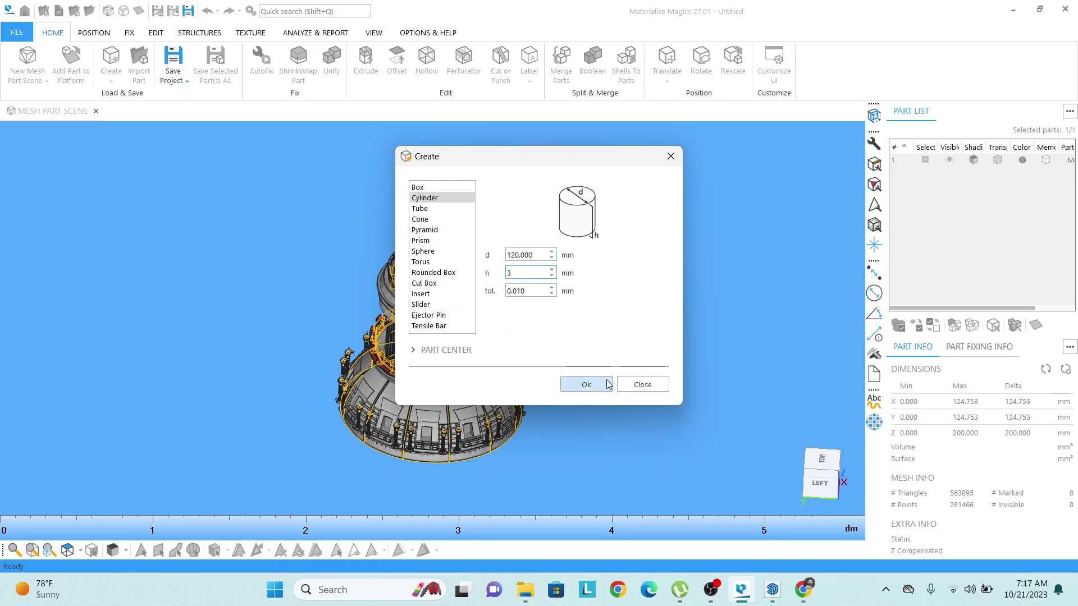
{"action": "left_click", "coordinate": [586, 385]}
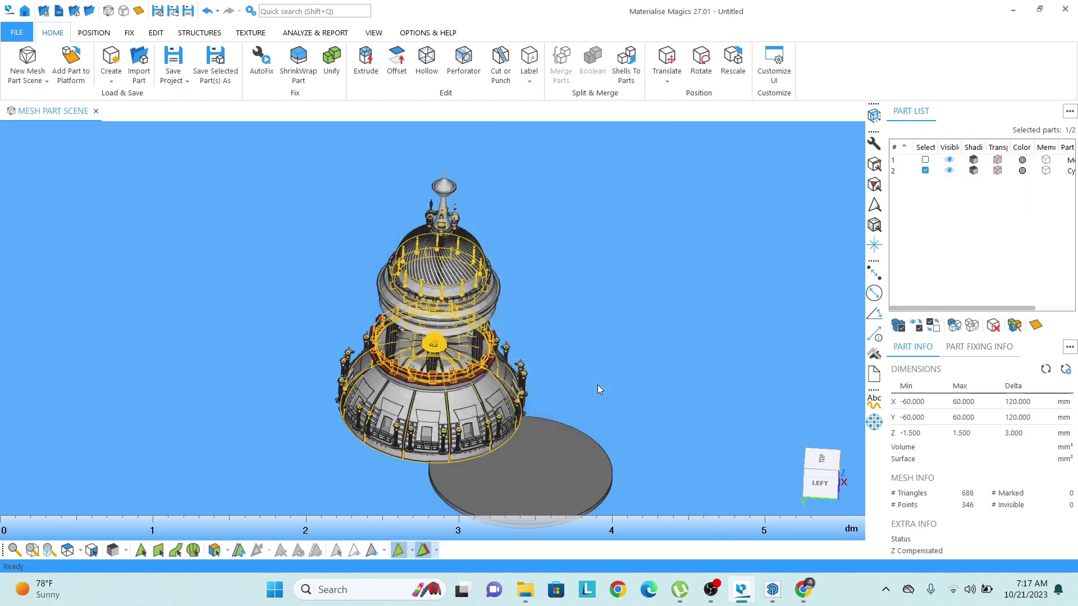
Translate the disc beneath the tower's open base, to resulting coordinates of about X 1.9 and Y 2.3 mm.
{"action": "left_click", "coordinate": [820, 486]}
{"action": "scroll", "coordinate": [453, 400], "scroll_direction": "up", "scroll_amount": 3}
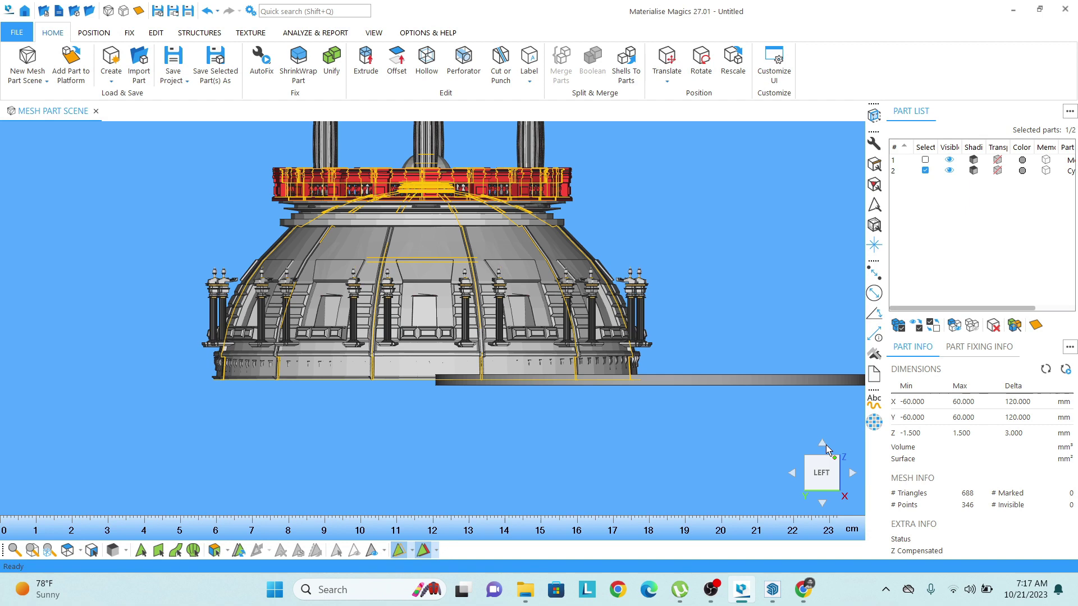
{"action": "scroll", "coordinate": [420, 358], "scroll_direction": "down", "scroll_amount": 3}
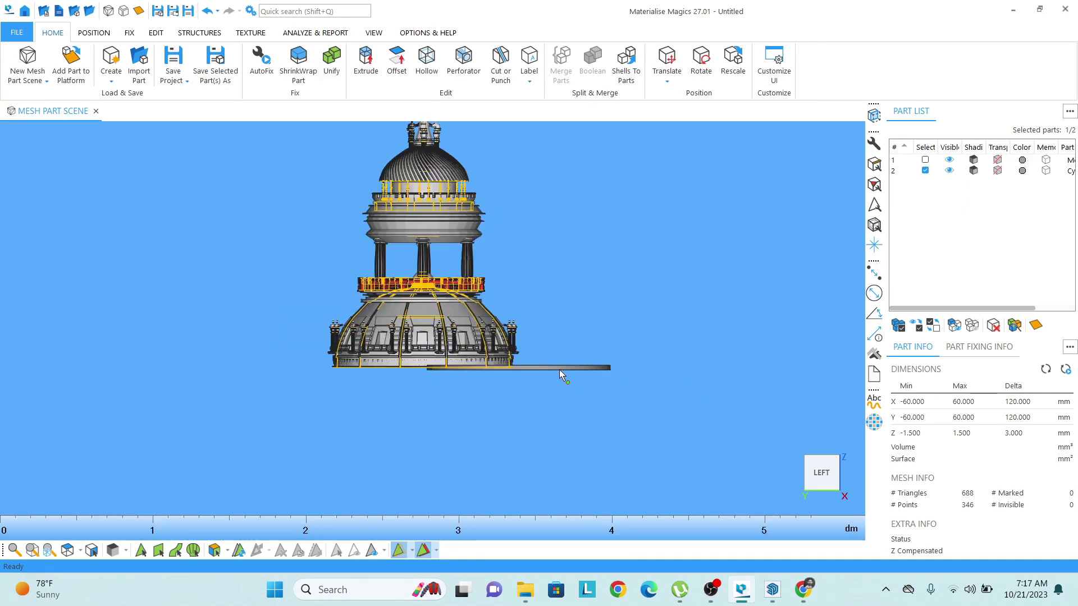
{"action": "mouse_move", "coordinate": [823, 503]}
{"action": "left_click", "coordinate": [723, 464]}
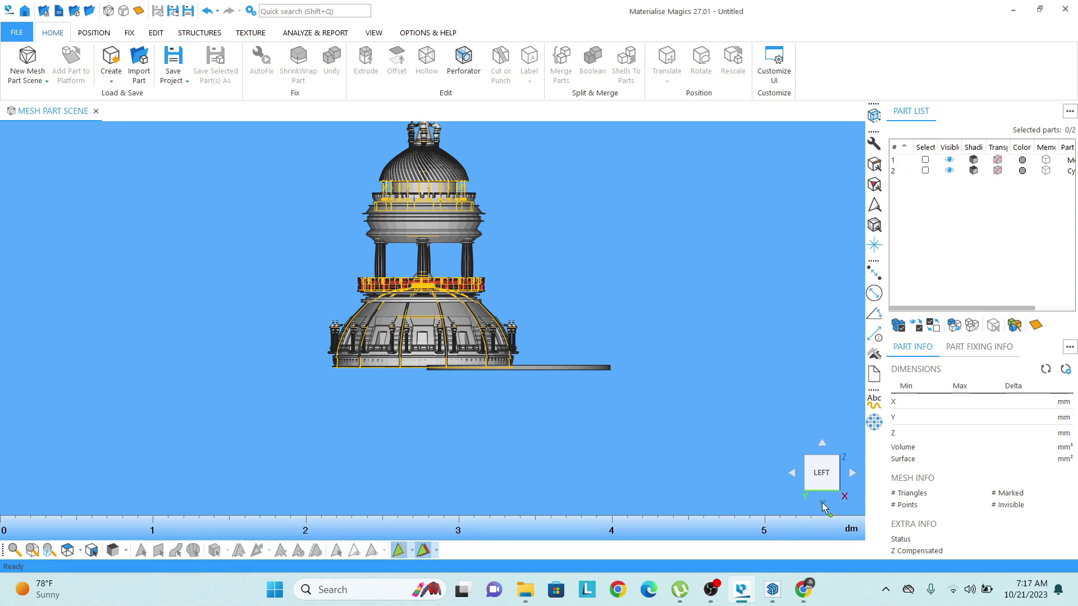
{"action": "left_click", "coordinate": [818, 503]}
{"action": "scroll", "coordinate": [462, 322], "scroll_direction": "down", "scroll_amount": 3}
{"action": "scroll", "coordinate": [465, 279], "scroll_direction": "up", "scroll_amount": 3}
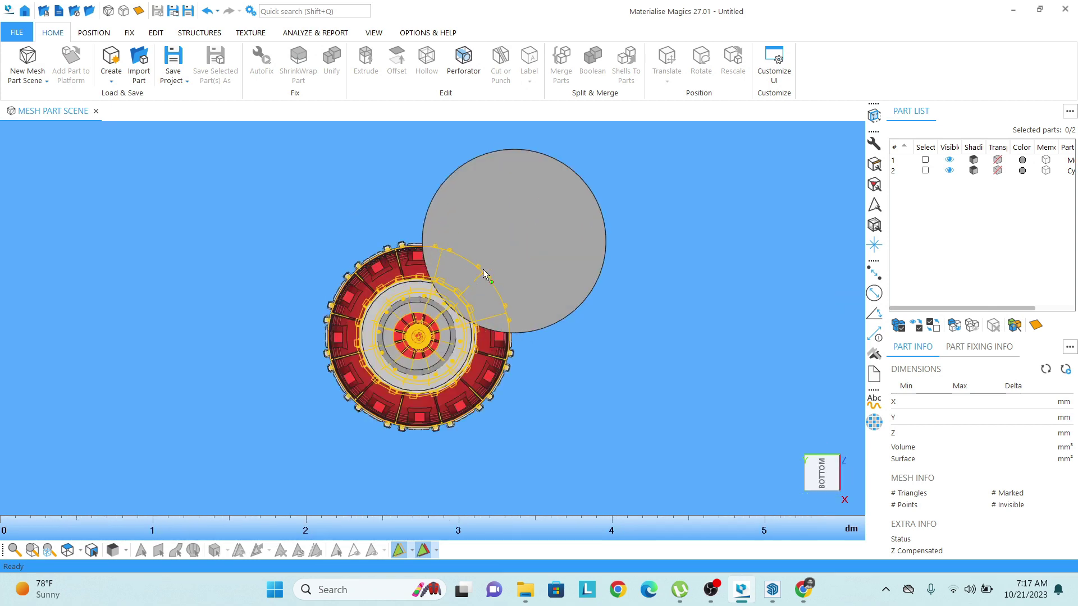
{"action": "left_click", "coordinate": [534, 242]}
{"action": "key", "text": "ctrl+t"}
{"action": "left_click_drag", "start_coordinate": [570, 182], "coordinate": [477, 276]}
{"action": "right_click_drag", "start_coordinate": [444, 335], "coordinate": [506, 463]}
{"action": "scroll", "coordinate": [422, 371], "scroll_direction": "up", "scroll_amount": 7}
{"action": "right_click_drag", "start_coordinate": [422, 371], "coordinate": [360, 269]}
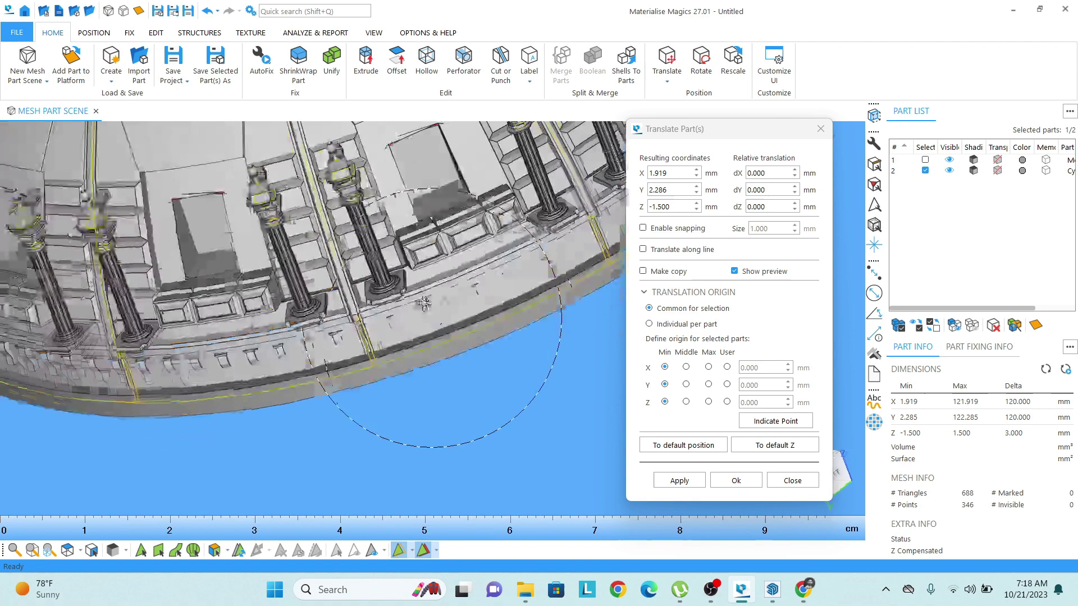
{"action": "middle_click_drag", "start_coordinate": [337, 236], "coordinate": [436, 309]}
{"action": "key", "text": "Escape"}
{"action": "scroll", "coordinate": [467, 353], "scroll_direction": "down", "scroll_amount": 10}
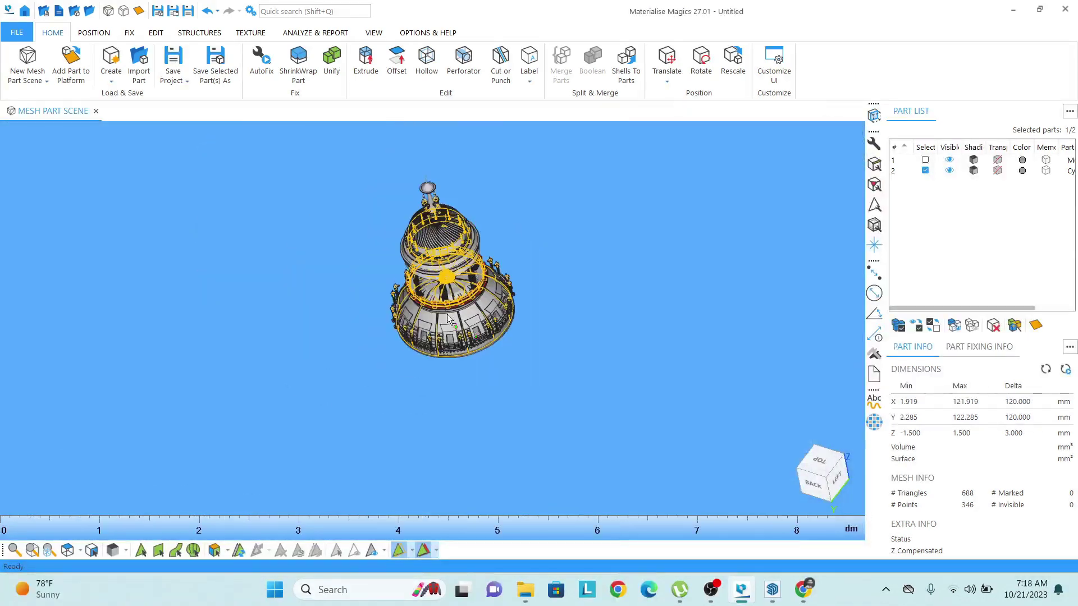
Select both the tower and the base disc and merge them into one part.
{"action": "right_click_drag", "start_coordinate": [448, 323], "coordinate": [469, 299]}
{"action": "middle_click_drag", "start_coordinate": [469, 300], "coordinate": [458, 318]}
{"action": "left_click_drag", "start_coordinate": [516, 171], "coordinate": [323, 423]}
{"action": "right_click_drag", "start_coordinate": [399, 319], "coordinate": [375, 313]}
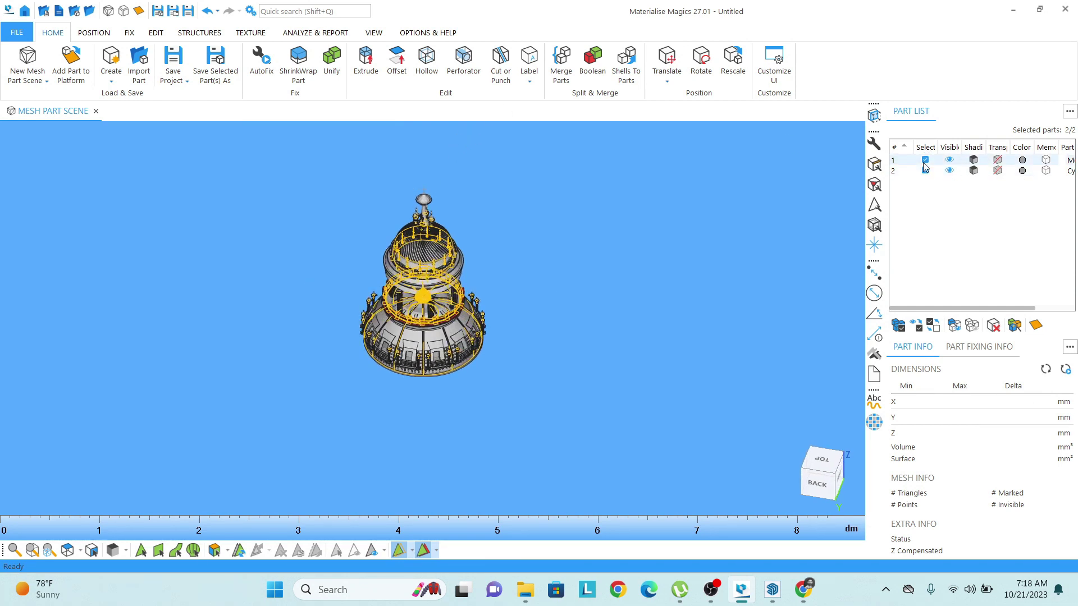
{"action": "left_click", "coordinate": [561, 62]}
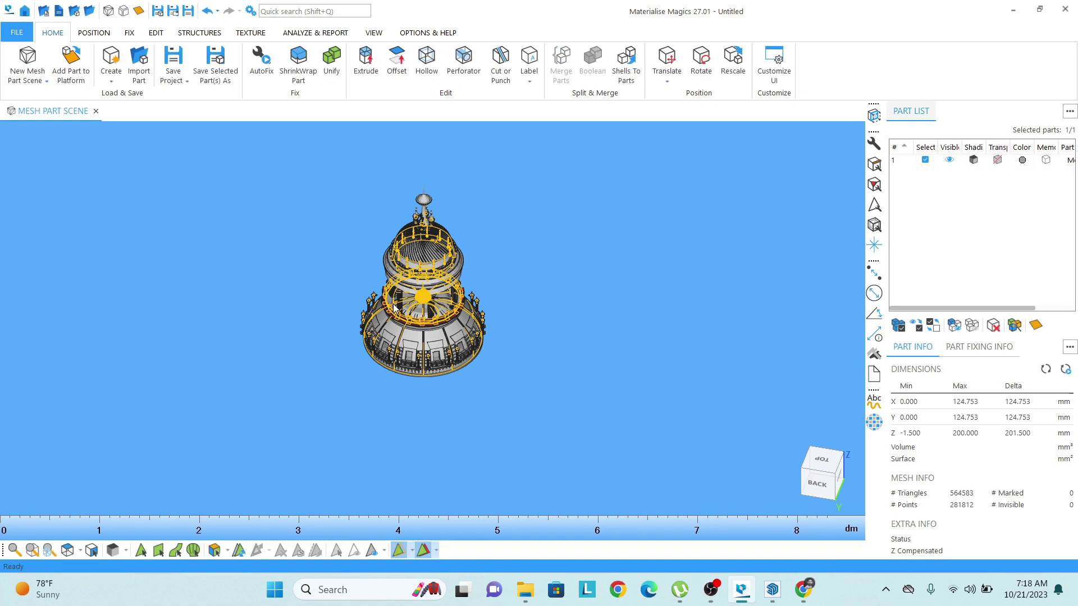
Open the ShrinkWrap settings for the merged tower and place the dialog beside the model.
{"action": "scroll", "coordinate": [398, 307], "scroll_direction": "up", "scroll_amount": 4}
{"action": "middle_click_drag", "start_coordinate": [415, 306], "coordinate": [404, 334]}
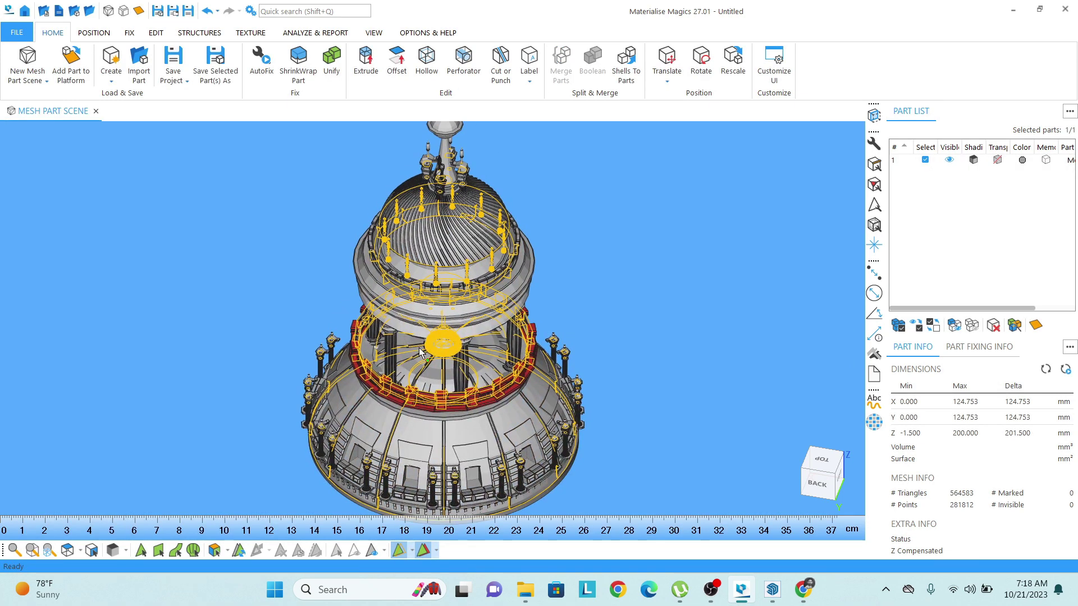
{"action": "right_click_drag", "start_coordinate": [419, 348], "coordinate": [415, 321]}
{"action": "middle_click_drag", "start_coordinate": [416, 321], "coordinate": [412, 274]}
{"action": "scroll", "coordinate": [432, 297], "scroll_direction": "down", "scroll_amount": 3}
{"action": "right_click_drag", "start_coordinate": [433, 303], "coordinate": [387, 350]}
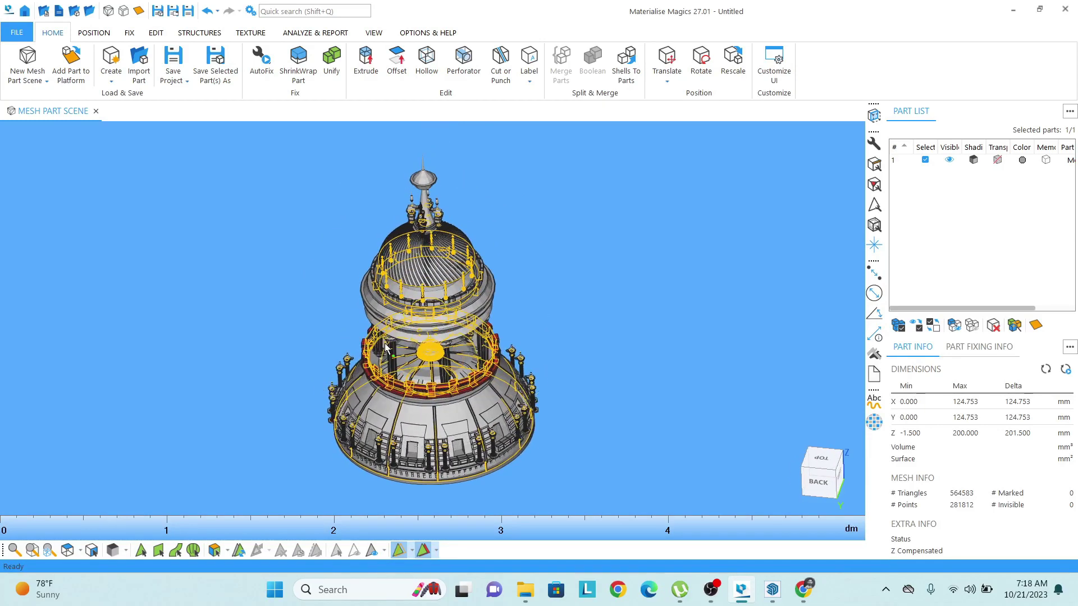
{"action": "middle_click_drag", "start_coordinate": [387, 351], "coordinate": [392, 338]}
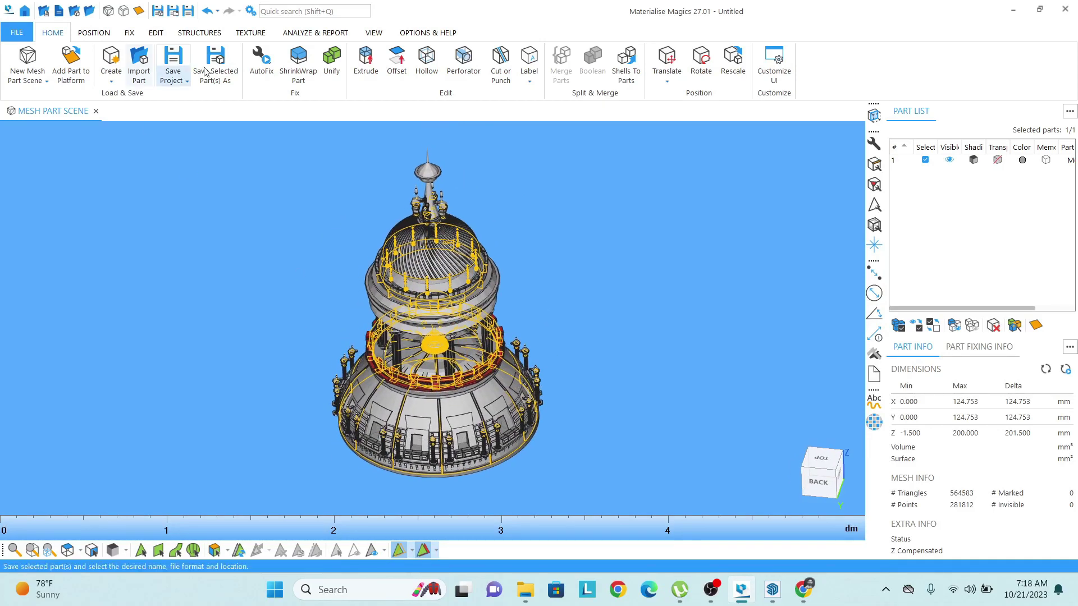
{"action": "left_click", "coordinate": [129, 32]}
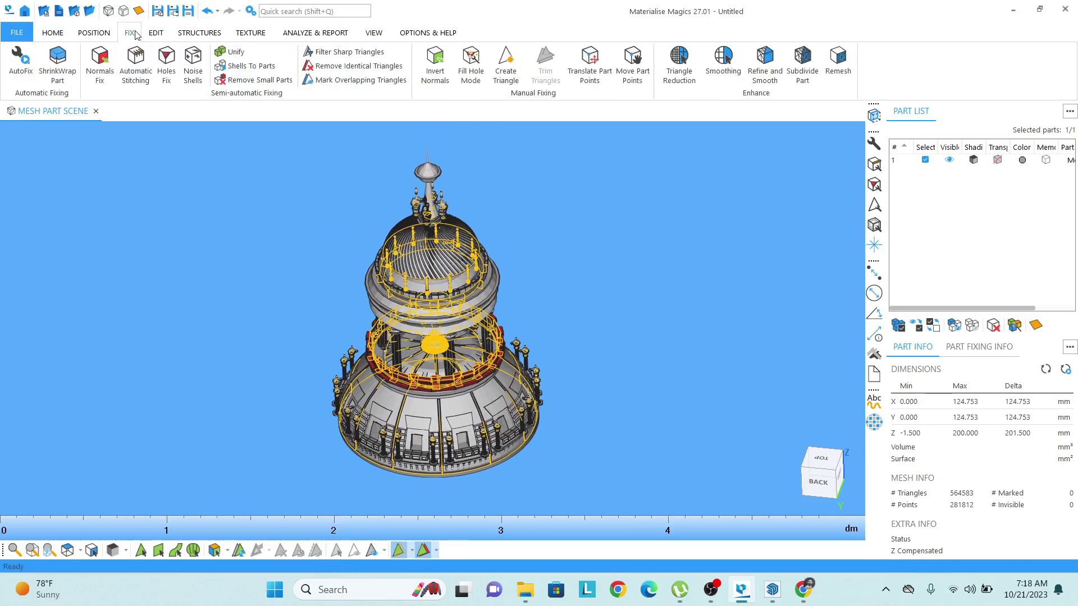
{"action": "left_click", "coordinate": [66, 76]}
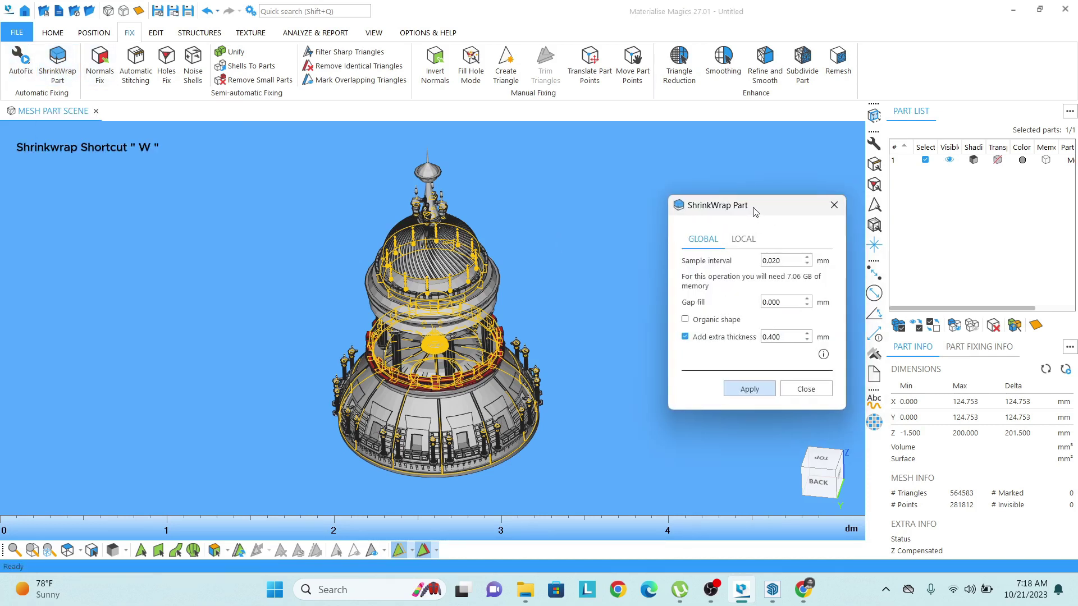
{"action": "left_click_drag", "start_coordinate": [755, 211], "coordinate": [649, 197]}
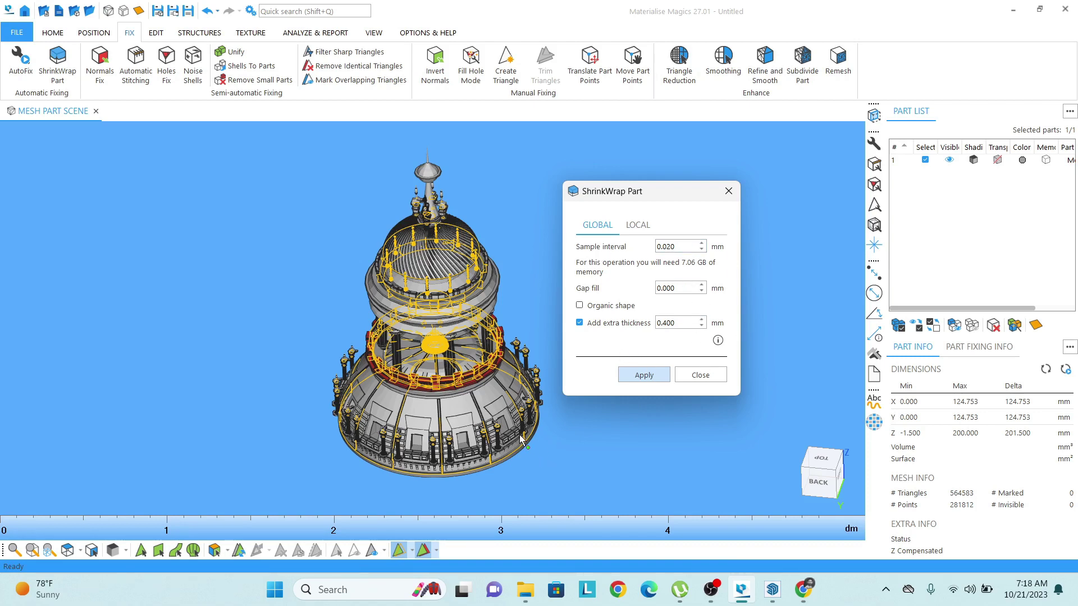
Measure the thickness of the small ball finial on top of one of the tower's lower columns.
{"action": "scroll", "coordinate": [459, 444], "scroll_direction": "up", "scroll_amount": 5}
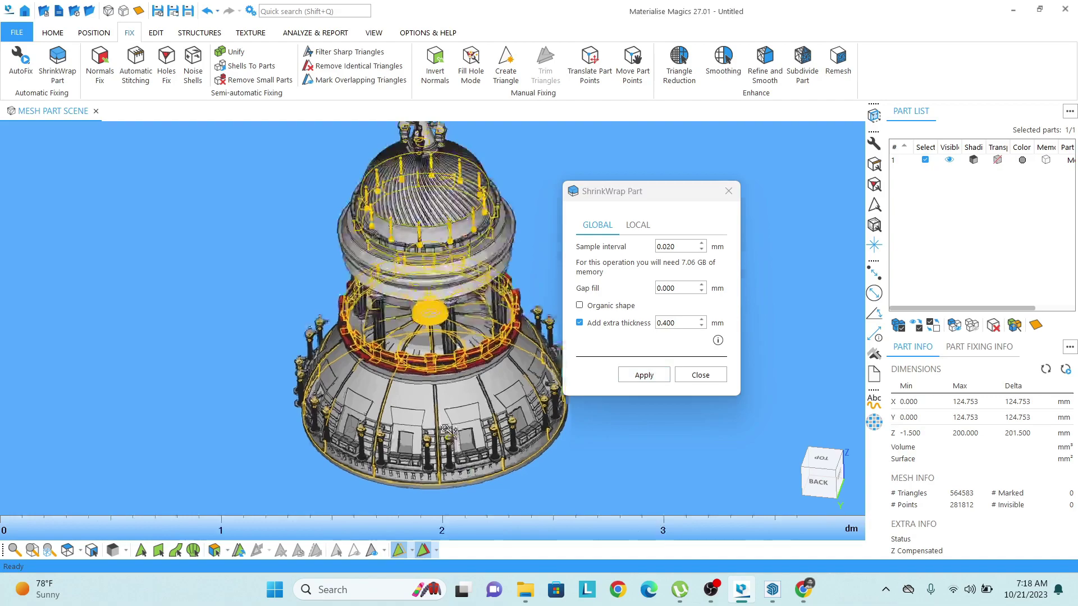
{"action": "scroll", "coordinate": [447, 381], "scroll_direction": "up", "scroll_amount": 8}
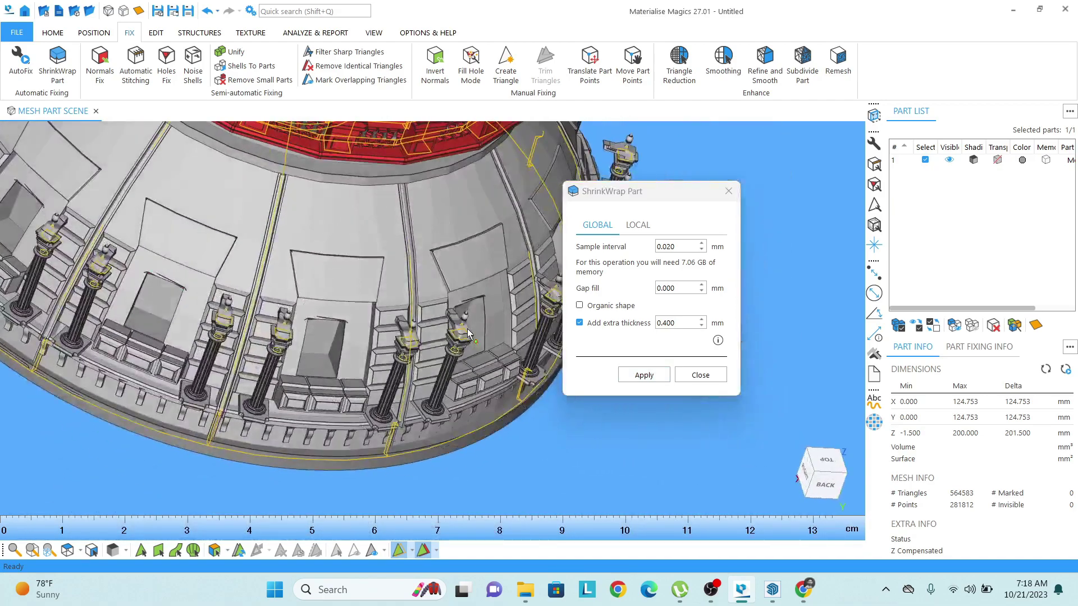
{"action": "scroll", "coordinate": [464, 261], "scroll_direction": "up", "scroll_amount": 3}
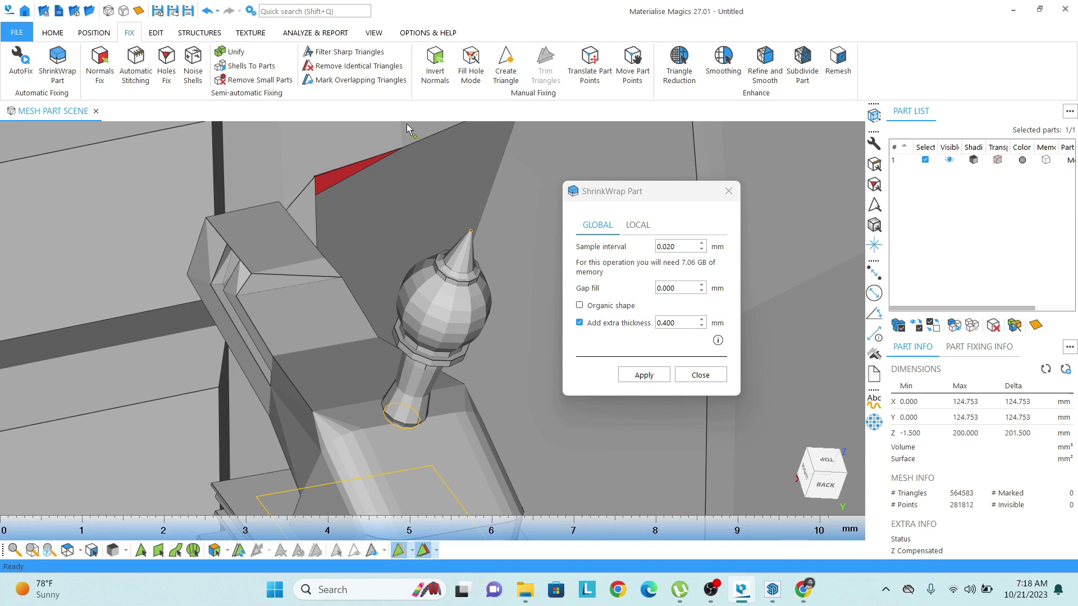
{"action": "left_click", "coordinate": [335, 32]}
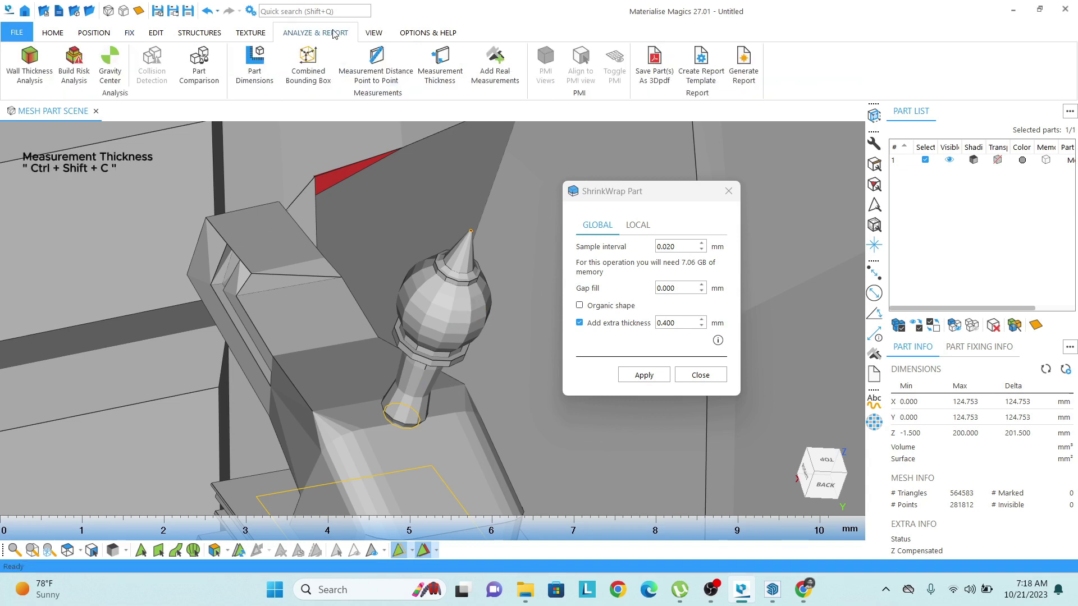
{"action": "left_click", "coordinate": [435, 69]}
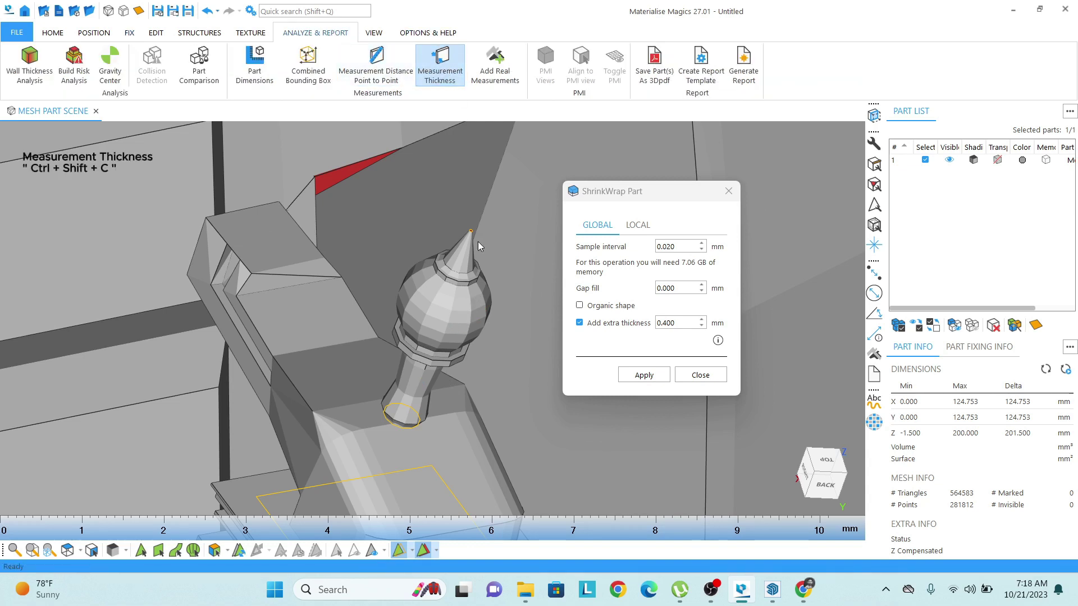
{"action": "left_click", "coordinate": [457, 339]}
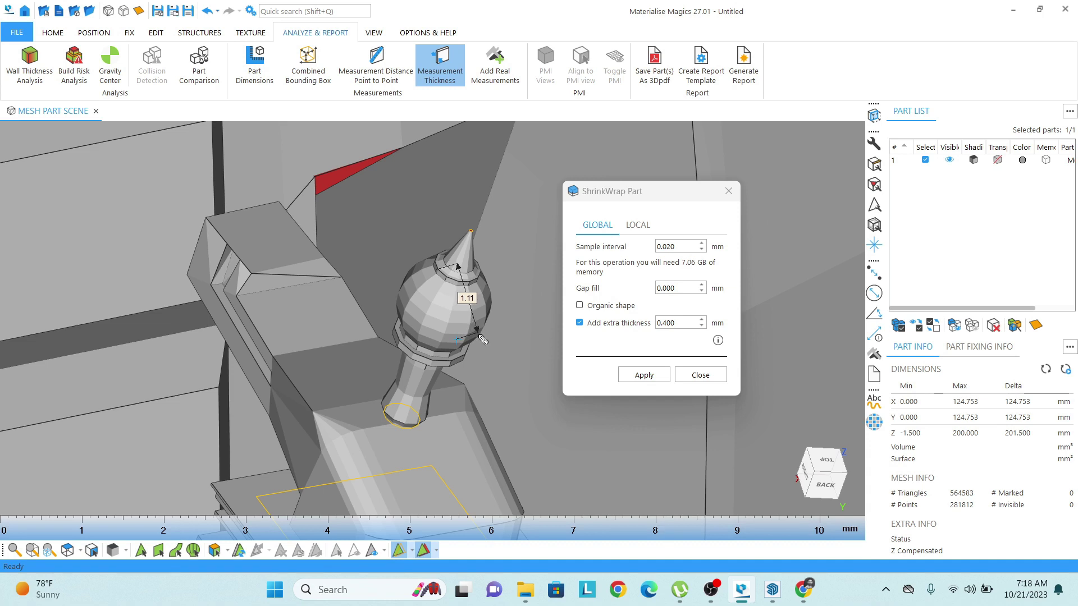
{"action": "key", "text": "Escape"}
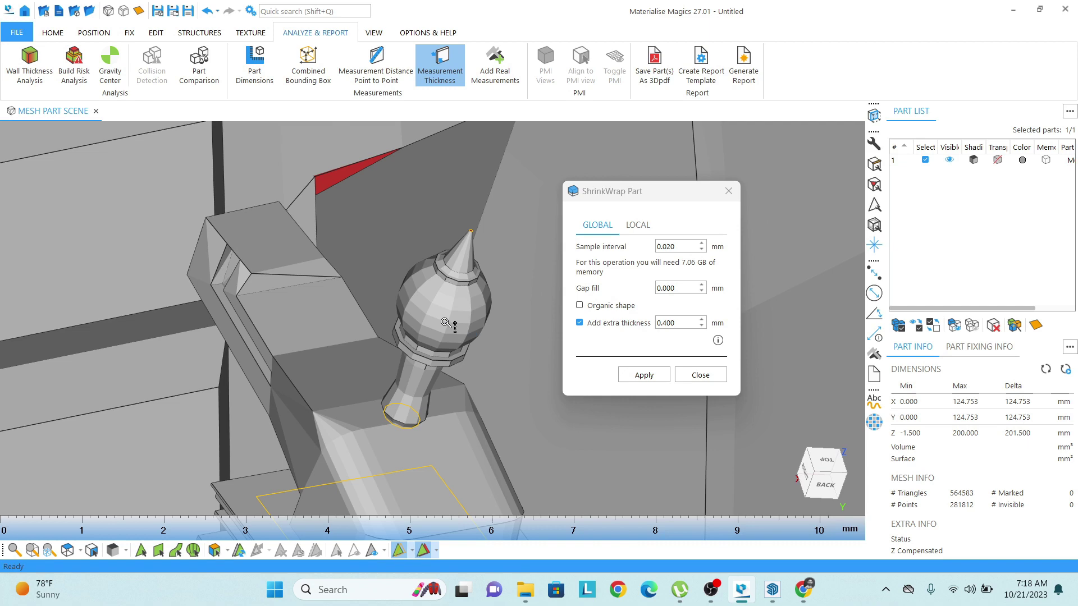
{"action": "scroll", "coordinate": [373, 253], "scroll_direction": "down", "scroll_amount": 10}
{"action": "middle_click_drag", "start_coordinate": [357, 240], "coordinate": [427, 354]}
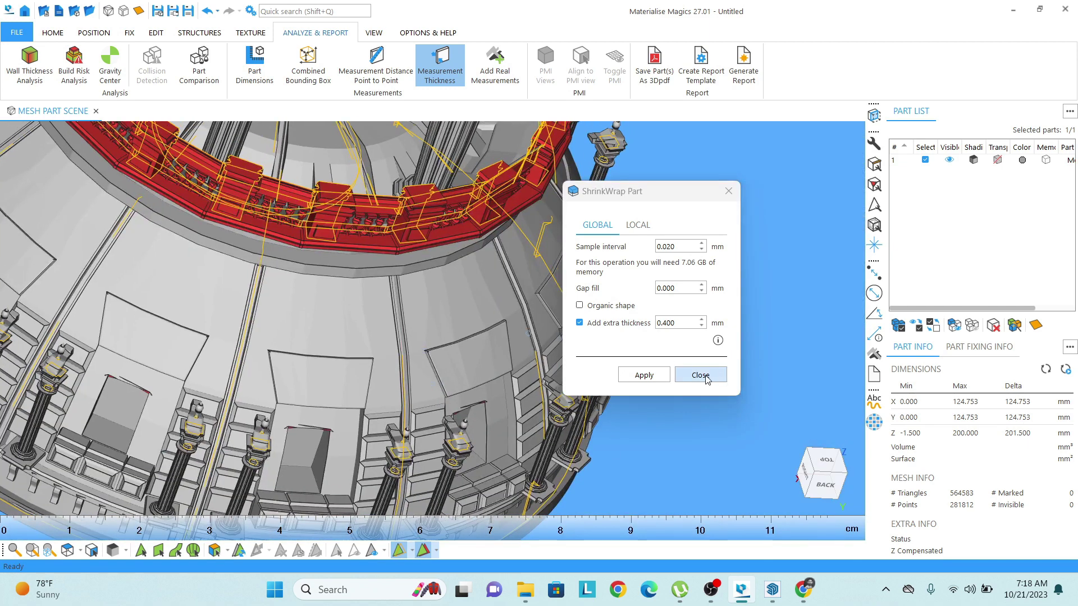
Set the ShrinkWrap sample interval to 0.05 mm.
{"action": "double_click", "coordinate": [680, 246]}
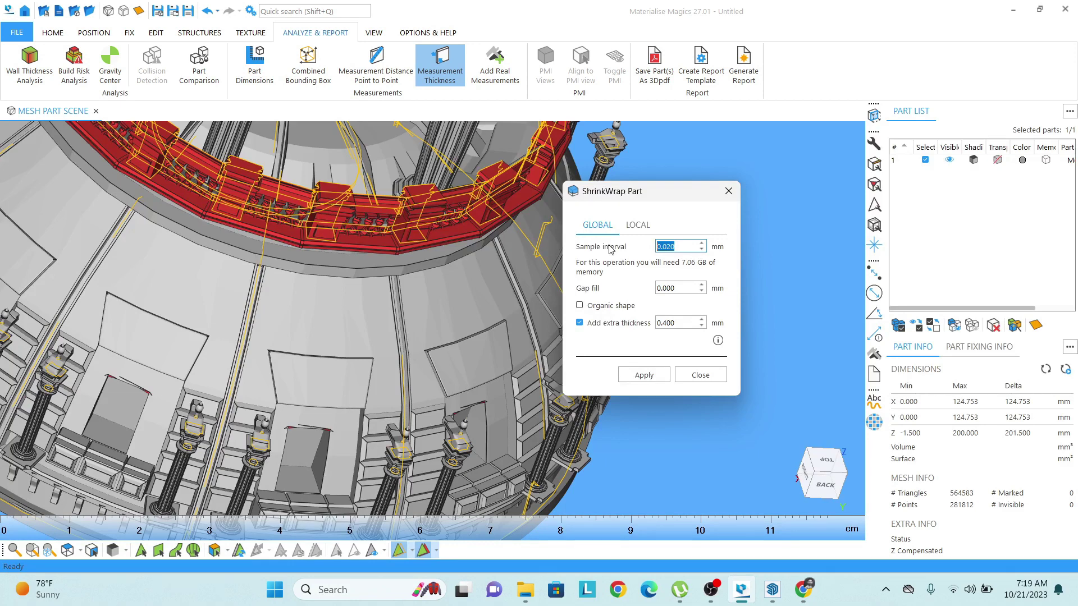
{"action": "type", "text": "0.04"}
{"action": "left_click_drag", "start_coordinate": [679, 247], "coordinate": [641, 245]}
{"action": "type", "text": "0.0"}
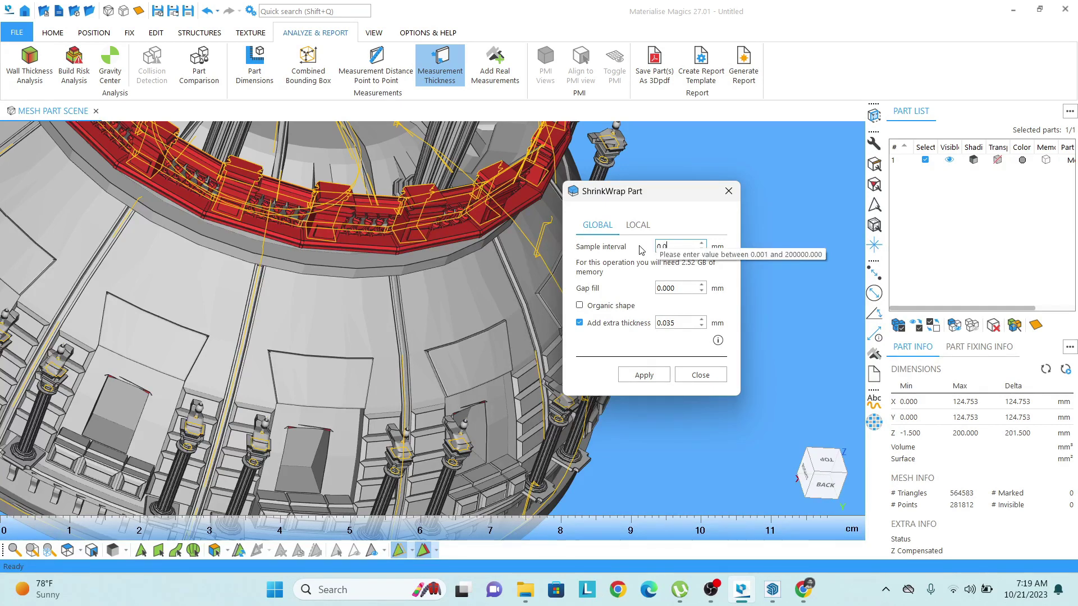
{"action": "type", "text": "5"}
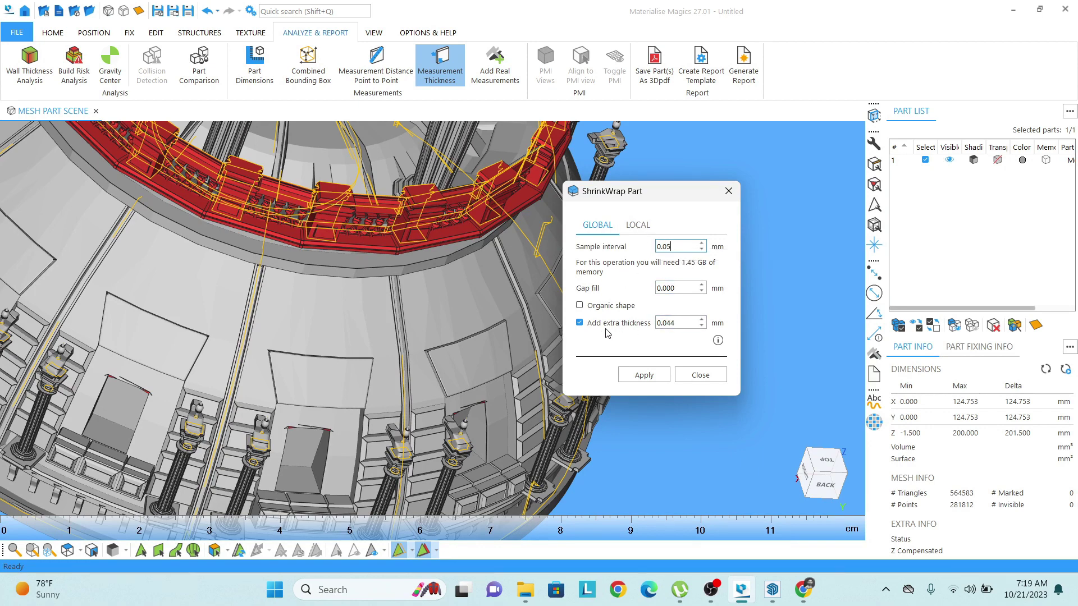
Set the ShrinkWrap extra thickness to 0.5 mm to reinforce the thin details.
{"action": "left_click_drag", "start_coordinate": [679, 324], "coordinate": [630, 330]}
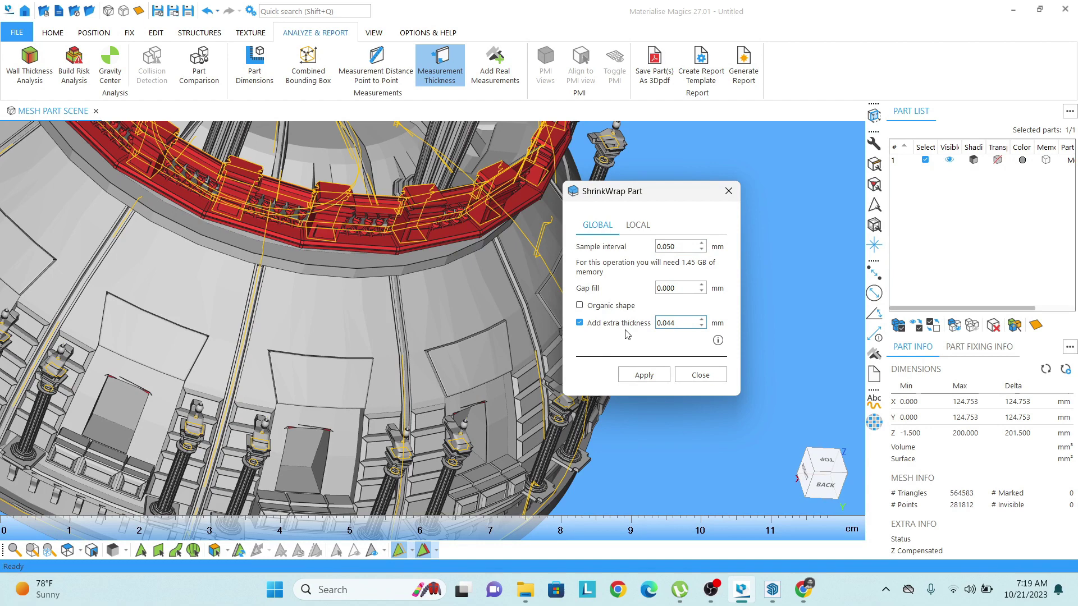
{"action": "scroll", "coordinate": [459, 435], "scroll_direction": "up", "scroll_amount": 6}
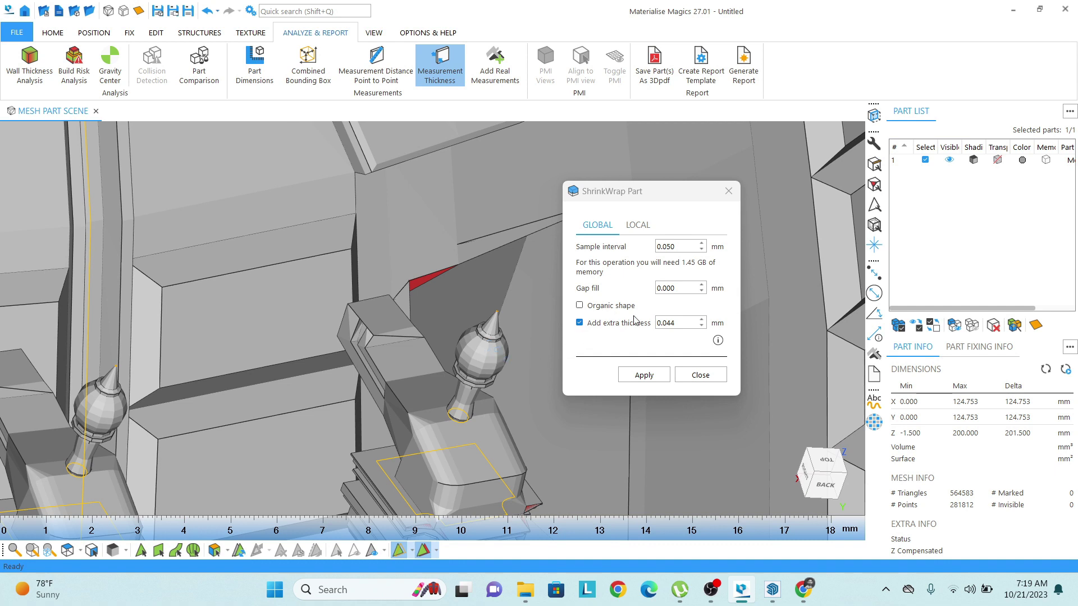
{"action": "double_click", "coordinate": [681, 324]}
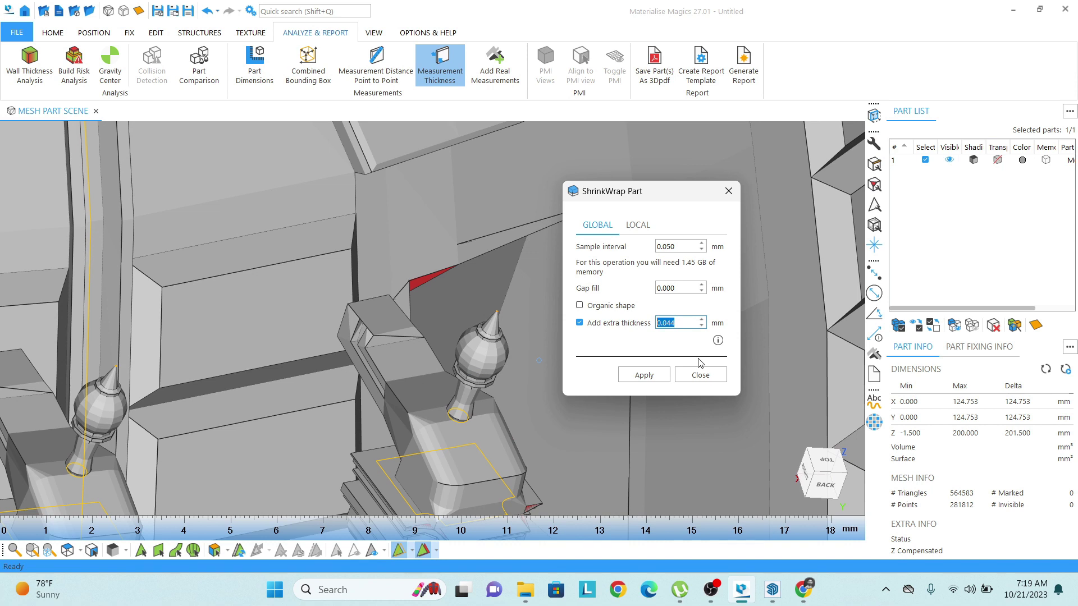
{"action": "type", "text": "0.5"}
Apply the ShrinkWrap to the merged tower without keeping colors and textures intact, and close its settings.
{"action": "scroll", "coordinate": [435, 340], "scroll_direction": "down", "scroll_amount": 5}
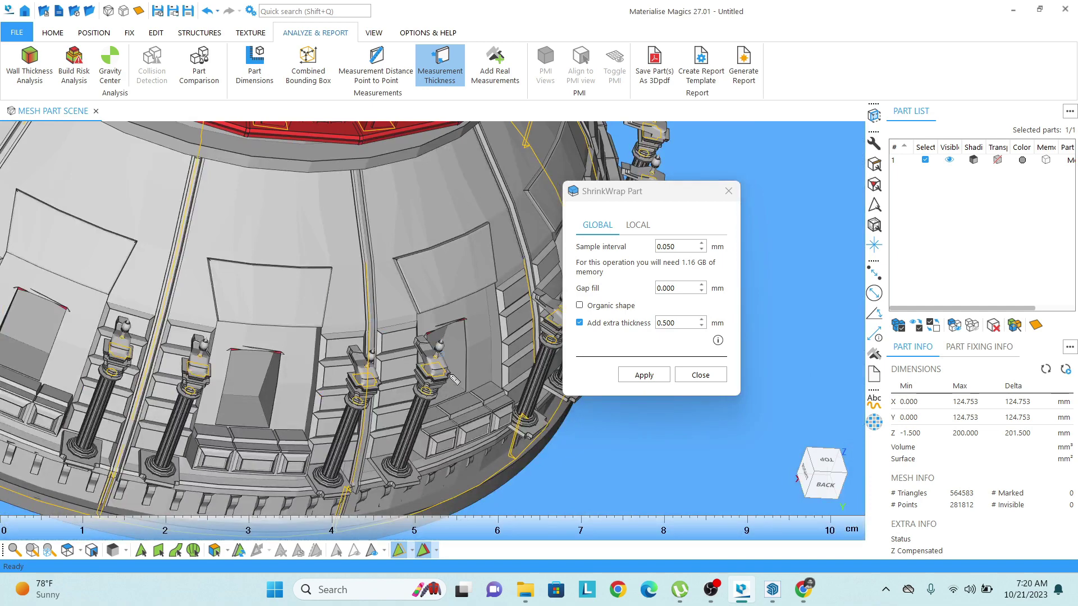
{"action": "scroll", "coordinate": [454, 379], "scroll_direction": "down", "scroll_amount": 3}
{"action": "right_click_drag", "start_coordinate": [384, 309], "coordinate": [421, 295]}
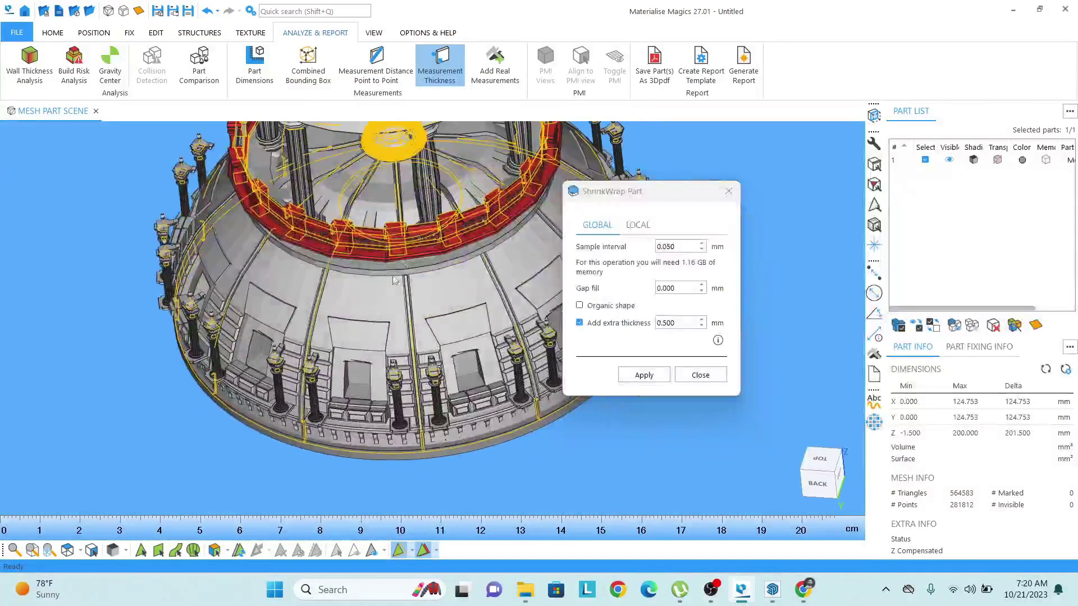
{"action": "middle_click_drag", "start_coordinate": [421, 294], "coordinate": [438, 346]}
{"action": "scroll", "coordinate": [439, 349], "scroll_direction": "down", "scroll_amount": 3}
{"action": "mouse_move", "coordinate": [493, 332]}
{"action": "right_mouse_down"}
{"action": "mouse_move", "coordinate": [514, 327]}
{"action": "mouse_move", "coordinate": [506, 321]}
{"action": "right_mouse_up"}
{"action": "middle_click_drag", "start_coordinate": [506, 321], "coordinate": [497, 346]}
{"action": "scroll", "coordinate": [497, 346], "scroll_direction": "down", "scroll_amount": 2}
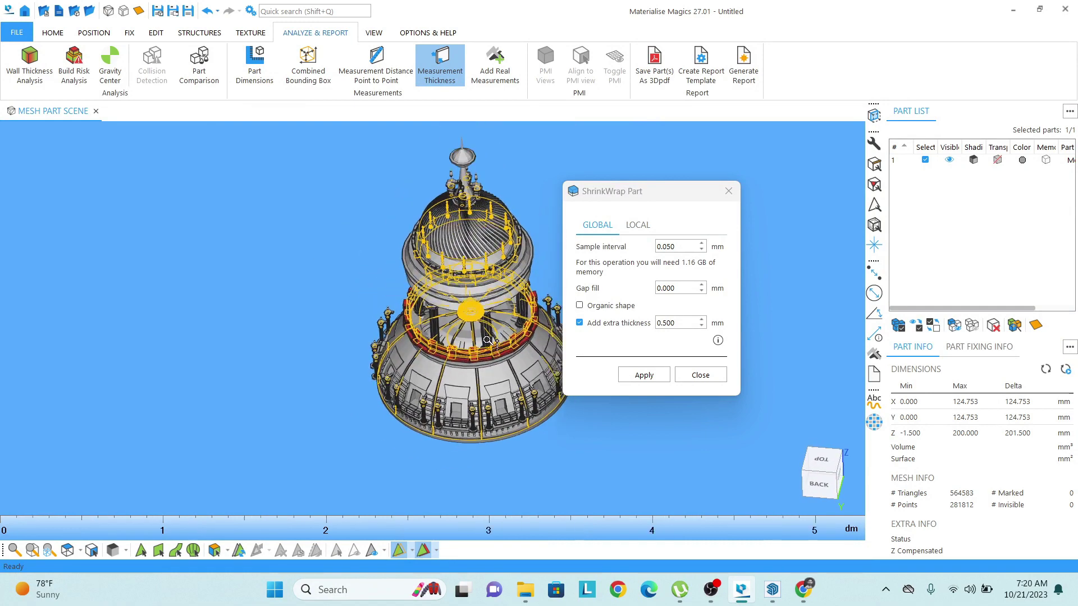
{"action": "right_click_drag", "start_coordinate": [458, 351], "coordinate": [463, 351]}
{"action": "left_click", "coordinate": [644, 375]}
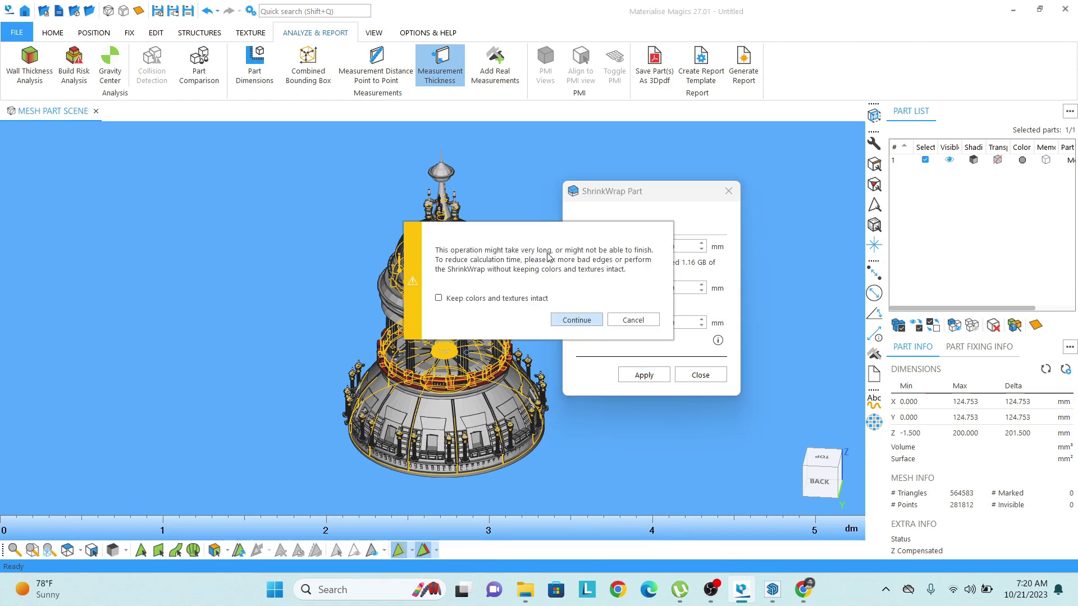
{"action": "left_click", "coordinate": [580, 322]}
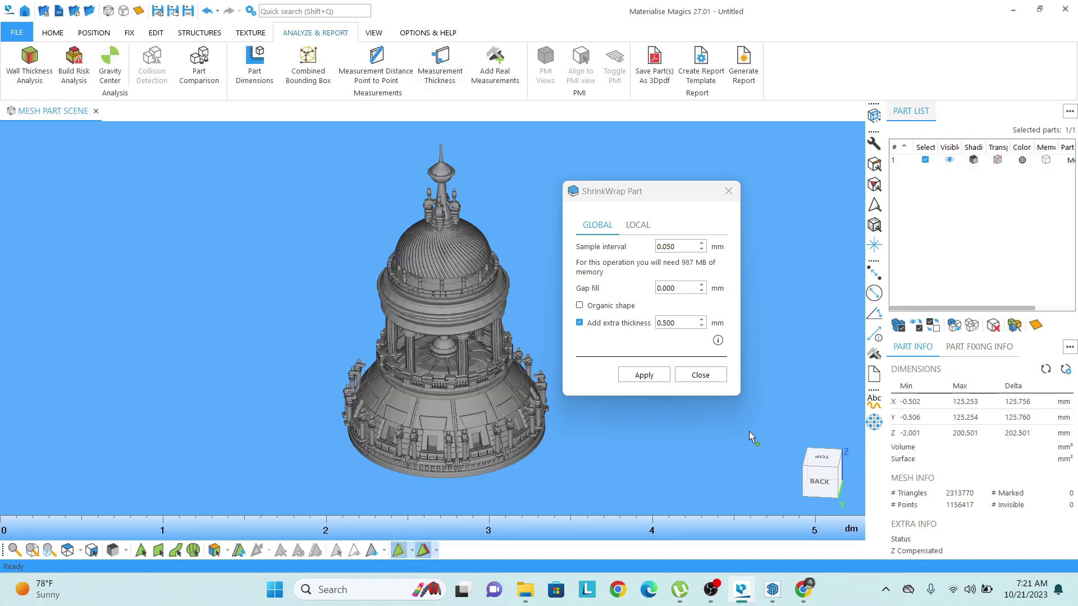
{"action": "left_click", "coordinate": [714, 375]}
Examine the shrink-wrapped columns, windows and railings around the tower's lower dome up close.
{"action": "scroll", "coordinate": [452, 444], "scroll_direction": "up", "scroll_amount": 6}
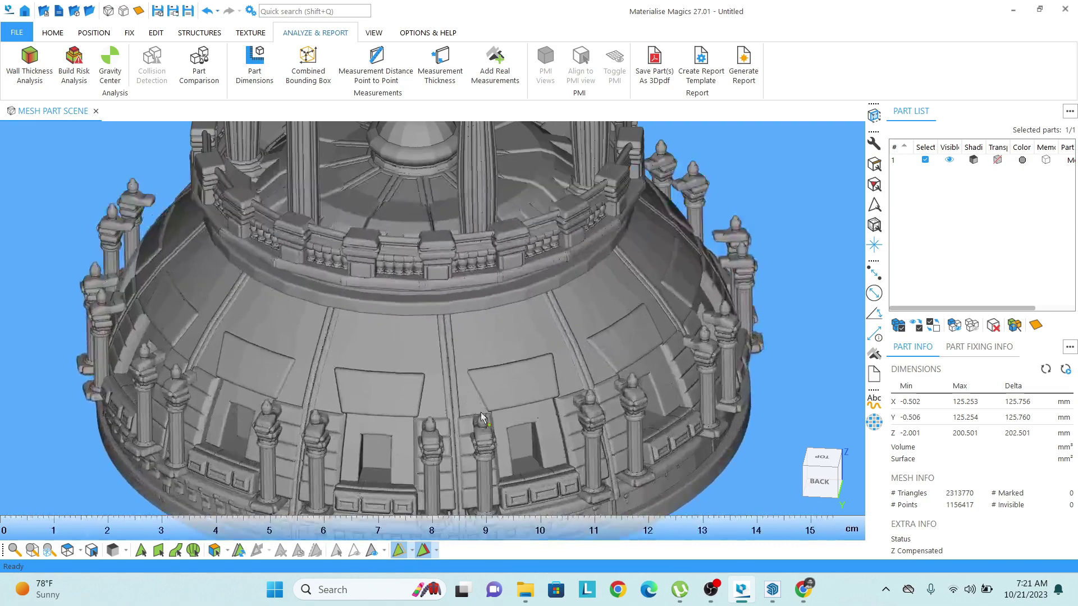
{"action": "middle_click_drag", "start_coordinate": [453, 441], "coordinate": [439, 349]}
{"action": "mouse_move", "coordinate": [473, 387]}
{"action": "right_mouse_down"}
{"action": "mouse_move", "coordinate": [496, 326]}
{"action": "mouse_move", "coordinate": [474, 384]}
{"action": "mouse_move", "coordinate": [454, 394]}
{"action": "right_mouse_up"}
{"action": "scroll", "coordinate": [451, 396], "scroll_direction": "up", "scroll_amount": 5}
{"action": "scroll", "coordinate": [452, 396], "scroll_direction": "up", "scroll_amount": 3}
{"action": "scroll", "coordinate": [452, 396], "scroll_direction": "down", "scroll_amount": 6}
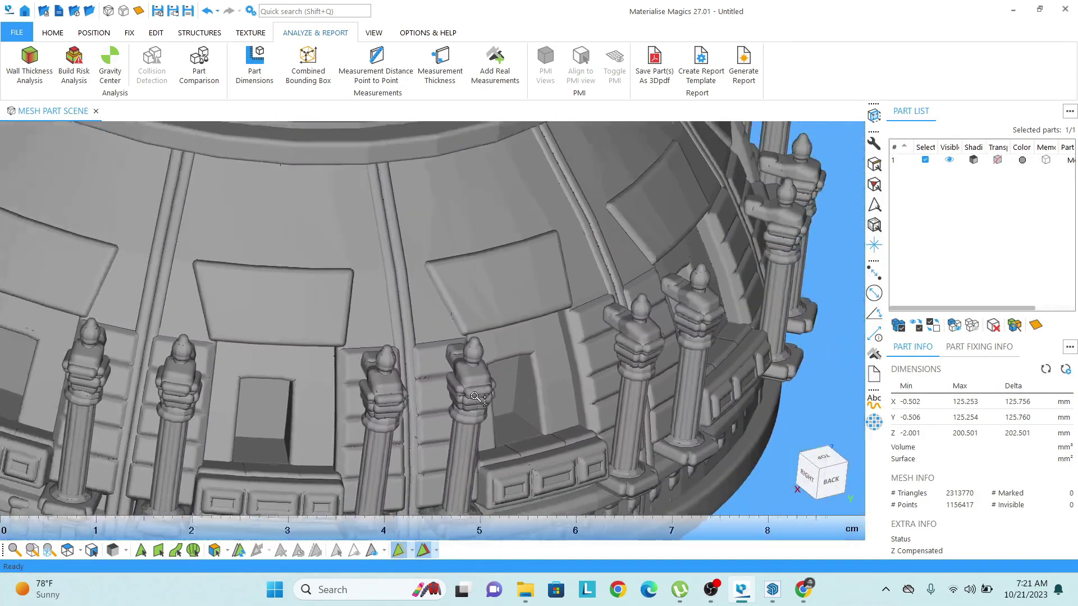
{"action": "middle_click_drag", "start_coordinate": [446, 341], "coordinate": [543, 332]}
{"action": "scroll", "coordinate": [417, 315], "scroll_direction": "down", "scroll_amount": 7}
{"action": "right_click_drag", "start_coordinate": [417, 315], "coordinate": [412, 287]}
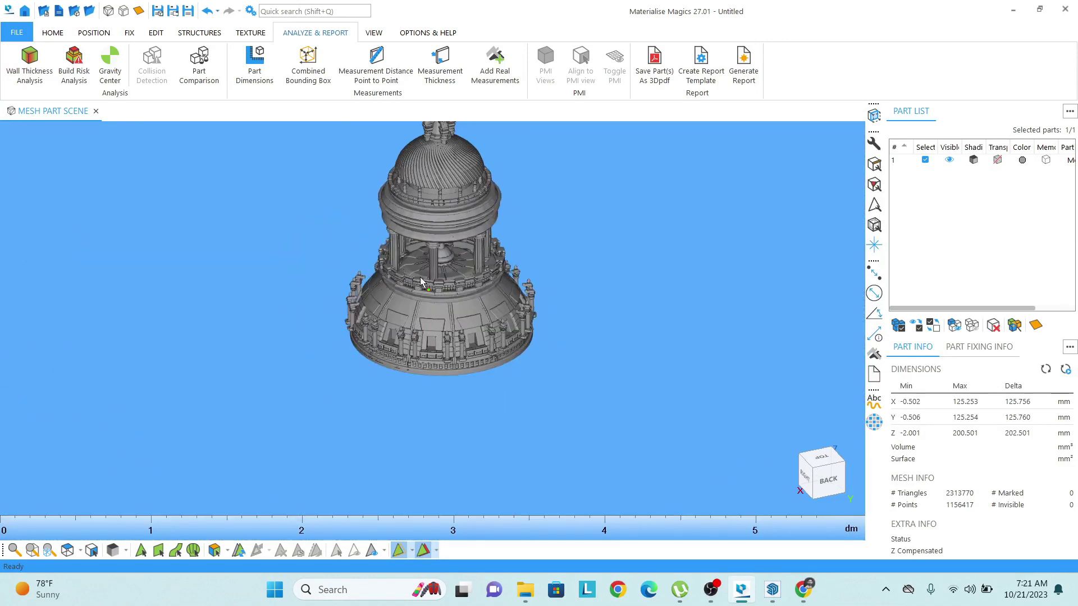
{"action": "middle_click_drag", "start_coordinate": [422, 244], "coordinate": [422, 274]}
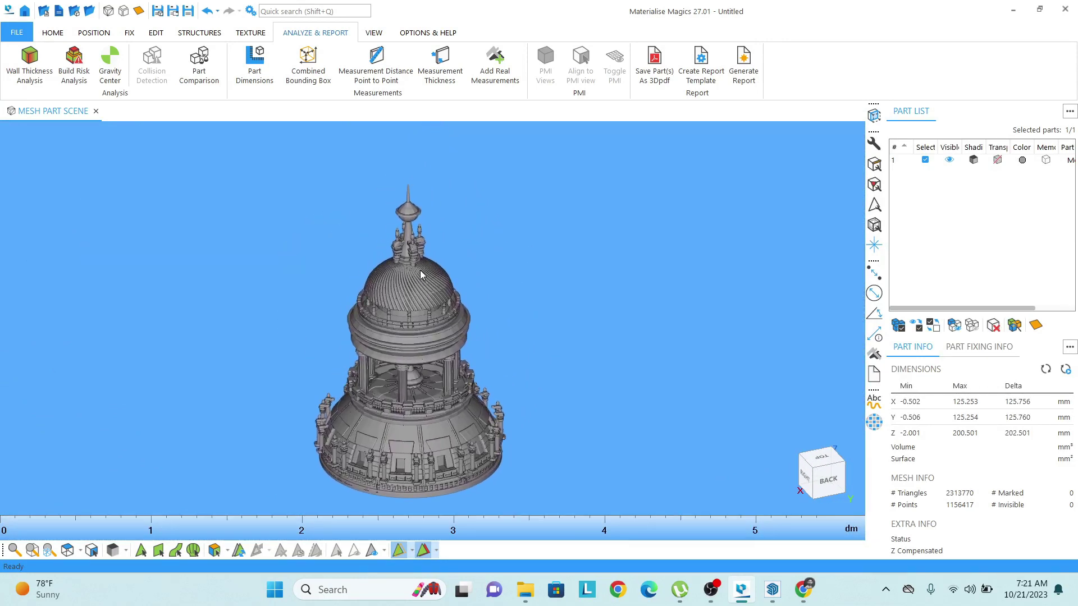
Measure the wall thickness of the slender spire at the tower's tip.
{"action": "scroll", "coordinate": [414, 246], "scroll_direction": "up", "scroll_amount": 4}
{"action": "scroll", "coordinate": [415, 216], "scroll_direction": "up", "scroll_amount": 4}
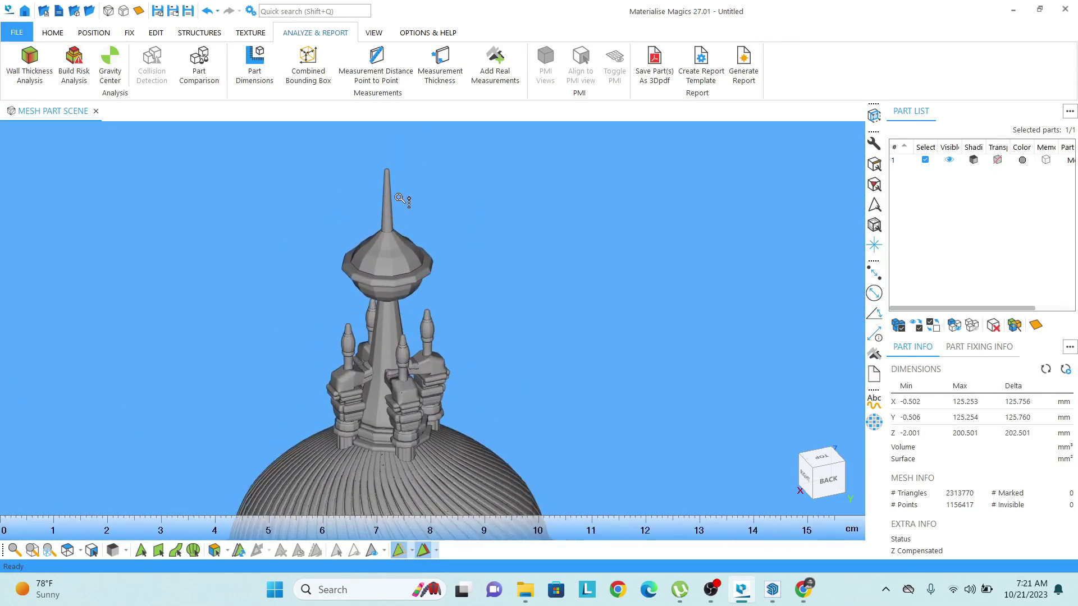
{"action": "right_click_drag", "start_coordinate": [415, 216], "coordinate": [407, 253]}
{"action": "middle_click_drag", "start_coordinate": [407, 262], "coordinate": [409, 289]}
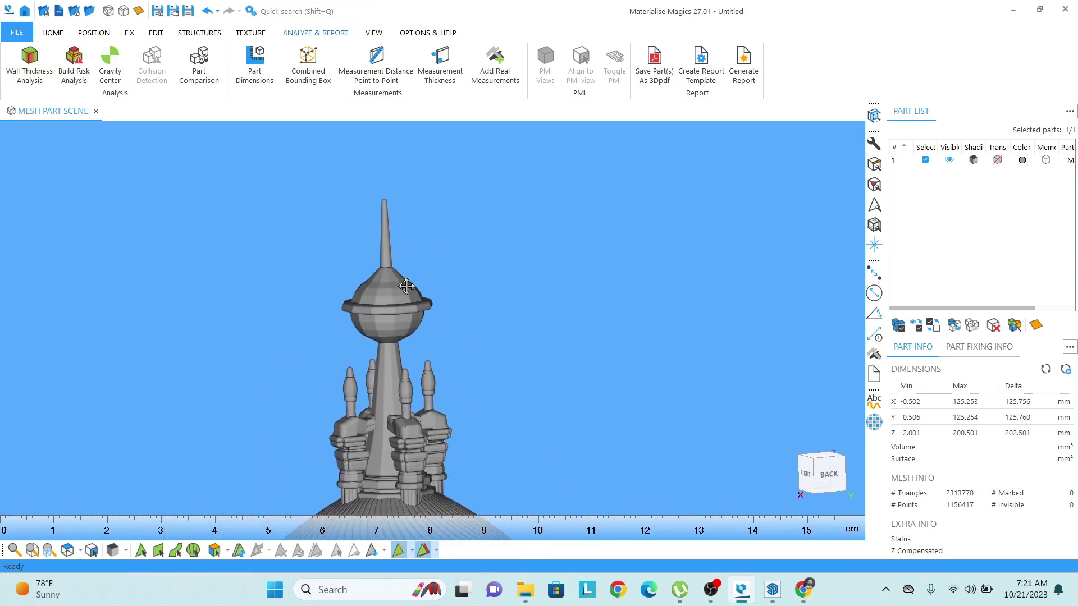
{"action": "scroll", "coordinate": [396, 242], "scroll_direction": "up", "scroll_amount": 4}
{"action": "key", "text": "ctrl+shift+c"}
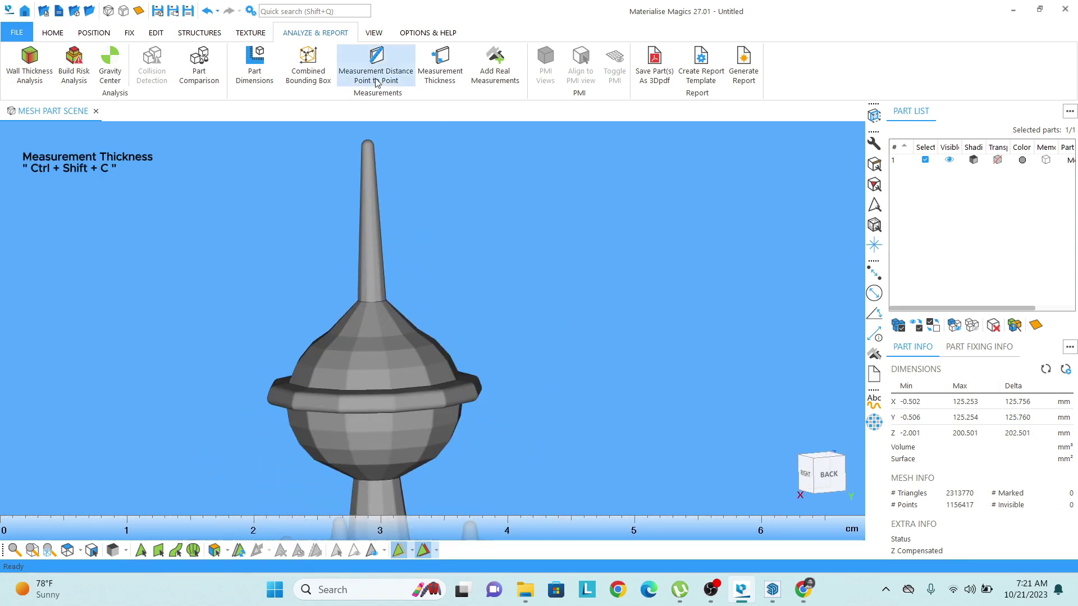
{"action": "left_click", "coordinate": [373, 245]}
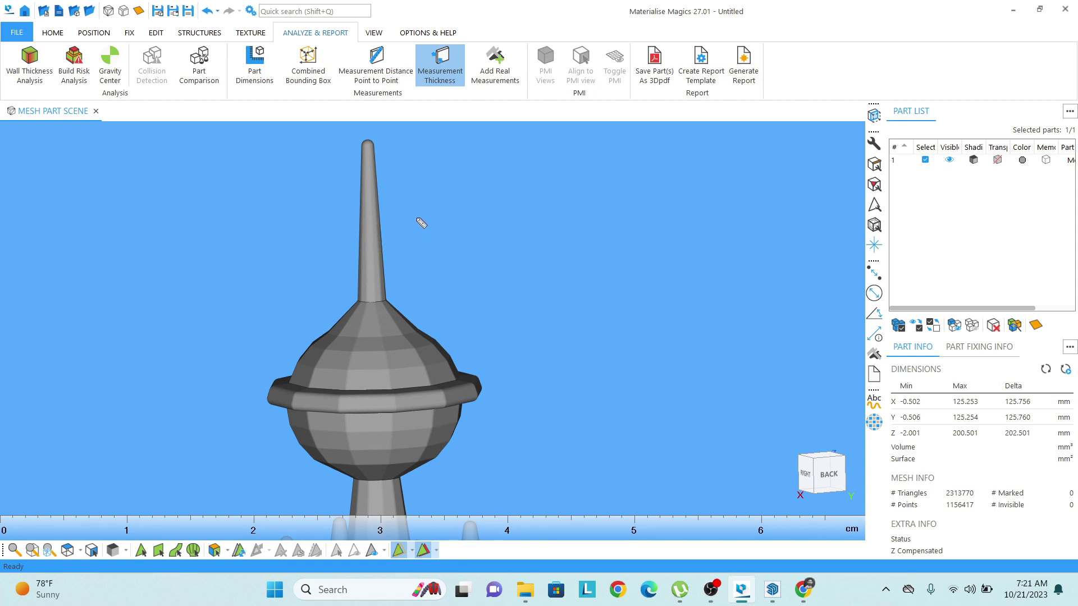
Examine the whole shrink-wrapped tower and the underside of its base, and end the thickness measurement.
{"action": "scroll", "coordinate": [398, 247], "scroll_direction": "down", "scroll_amount": 5}
{"action": "scroll", "coordinate": [387, 353], "scroll_direction": "down", "scroll_amount": 5}
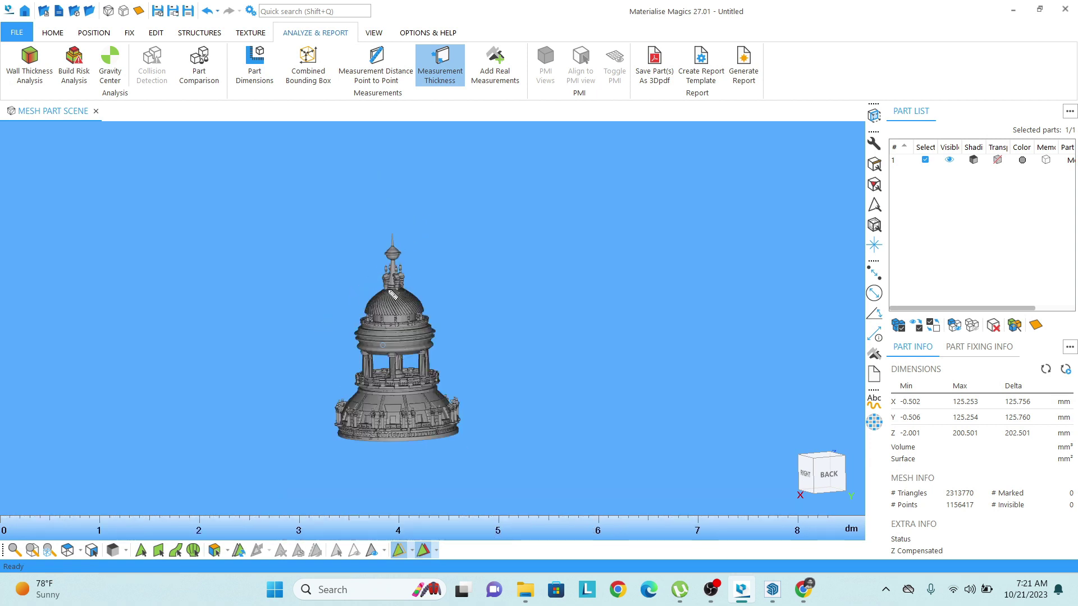
{"action": "right_click_drag", "start_coordinate": [394, 309], "coordinate": [426, 365]}
{"action": "scroll", "coordinate": [400, 317], "scroll_direction": "up", "scroll_amount": 3}
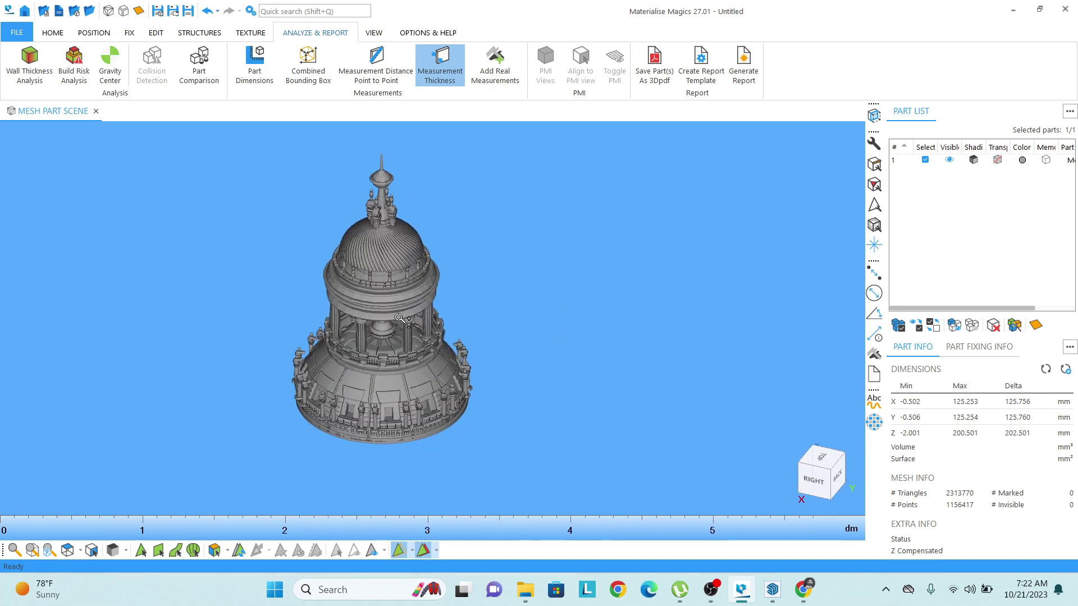
{"action": "middle_click_drag", "start_coordinate": [400, 308], "coordinate": [402, 322]}
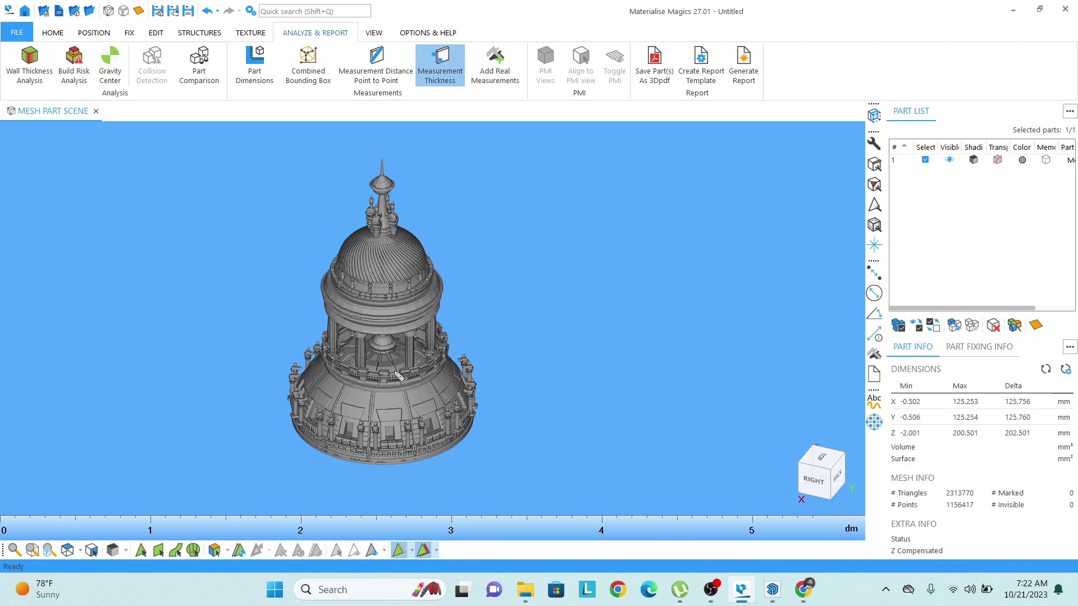
{"action": "right_click_drag", "start_coordinate": [400, 376], "coordinate": [397, 299]}
{"action": "key", "text": "Escape"}
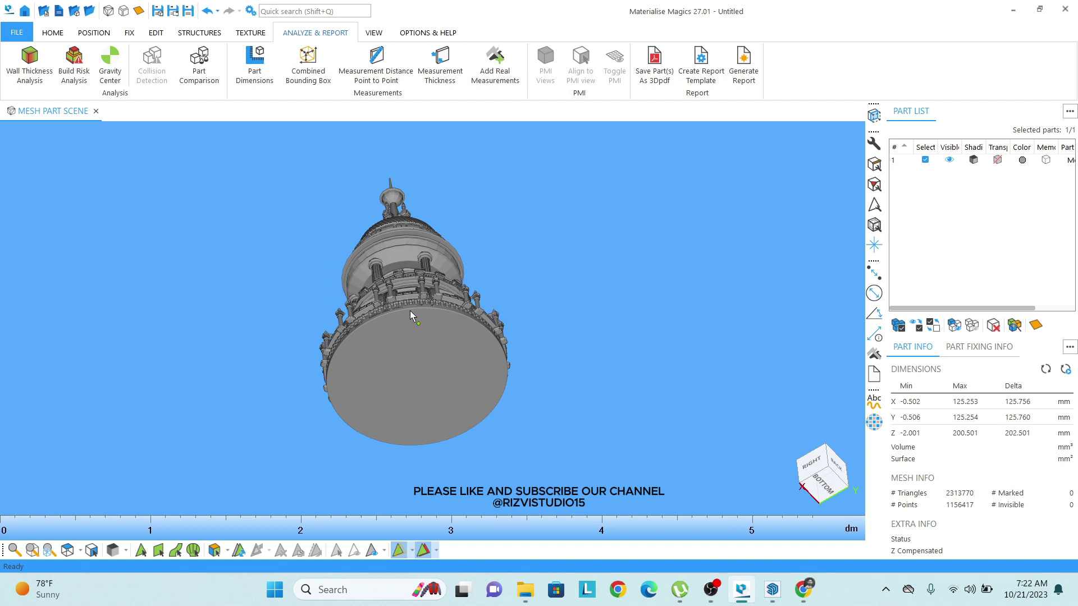
Mark the whole flat underside of the tower's base as a plane.
{"action": "left_click", "coordinate": [52, 33]}
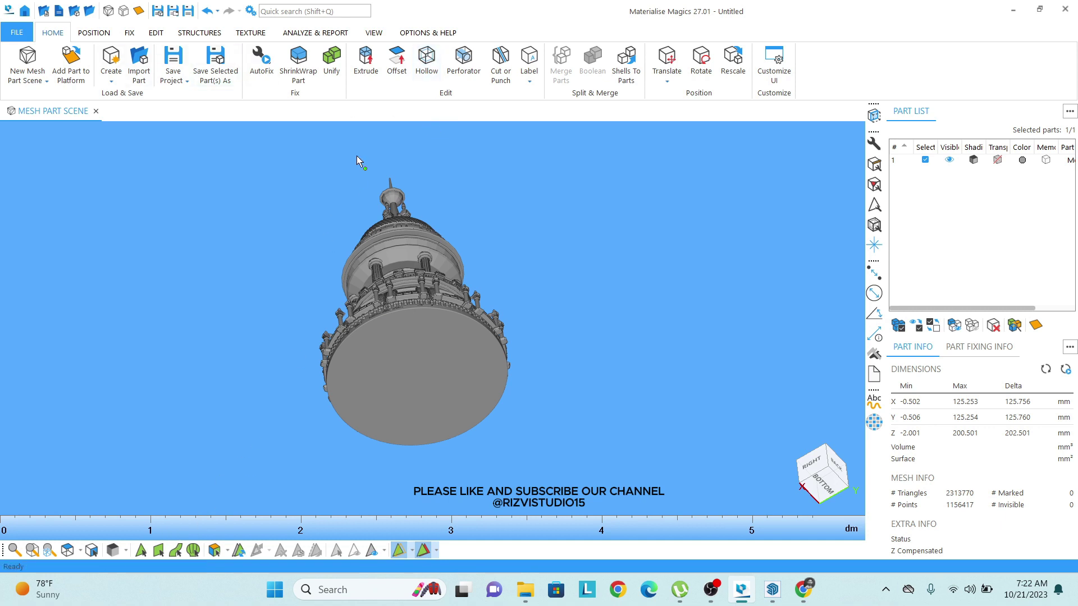
{"action": "left_click", "coordinate": [142, 551]}
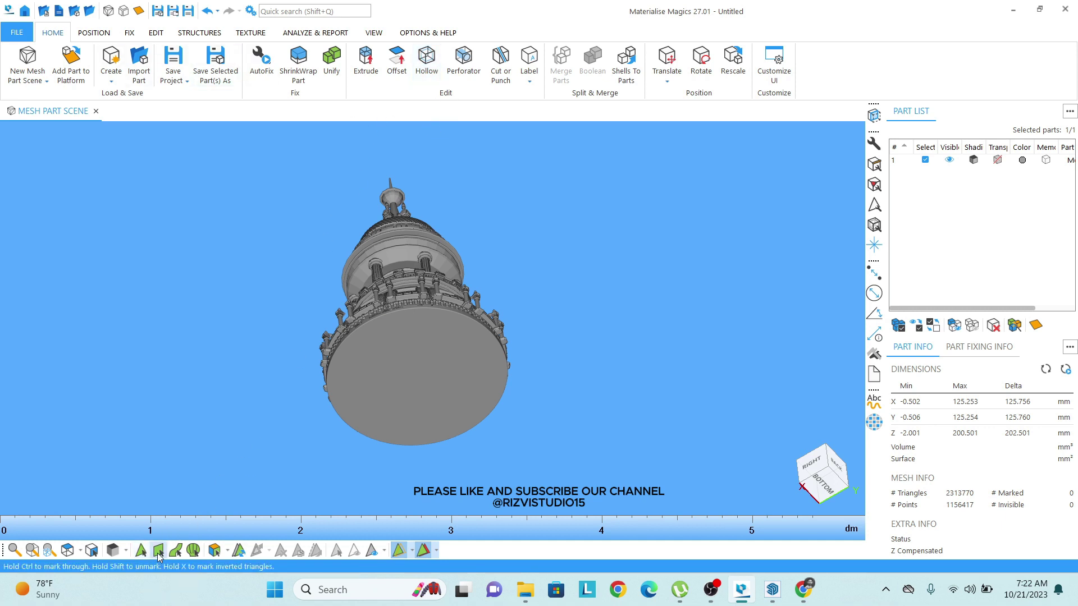
{"action": "left_click", "coordinate": [158, 552]}
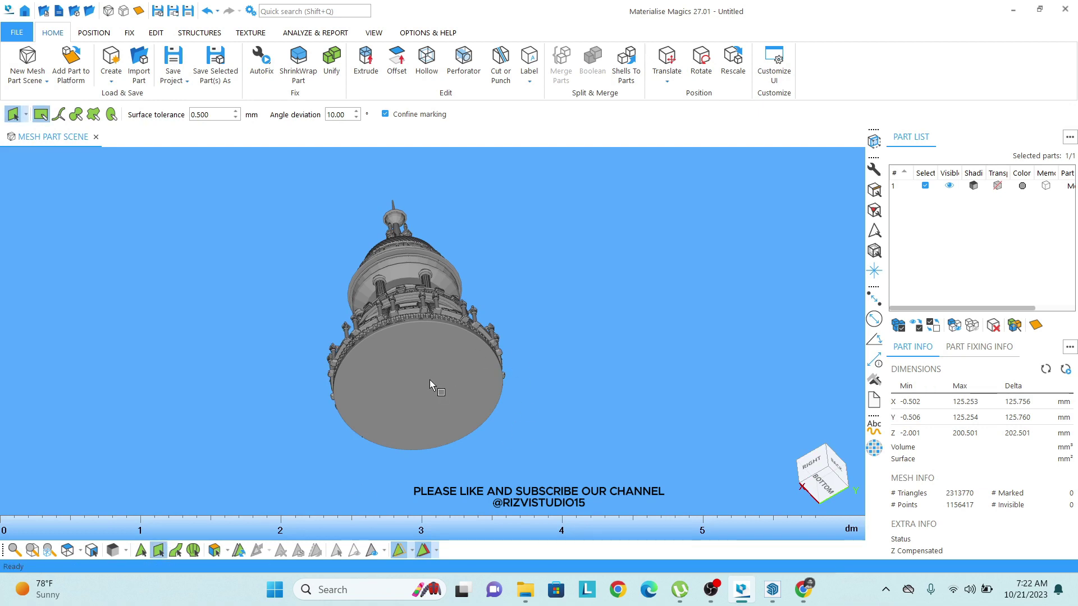
{"action": "scroll", "coordinate": [430, 353], "scroll_direction": "up", "scroll_amount": 3}
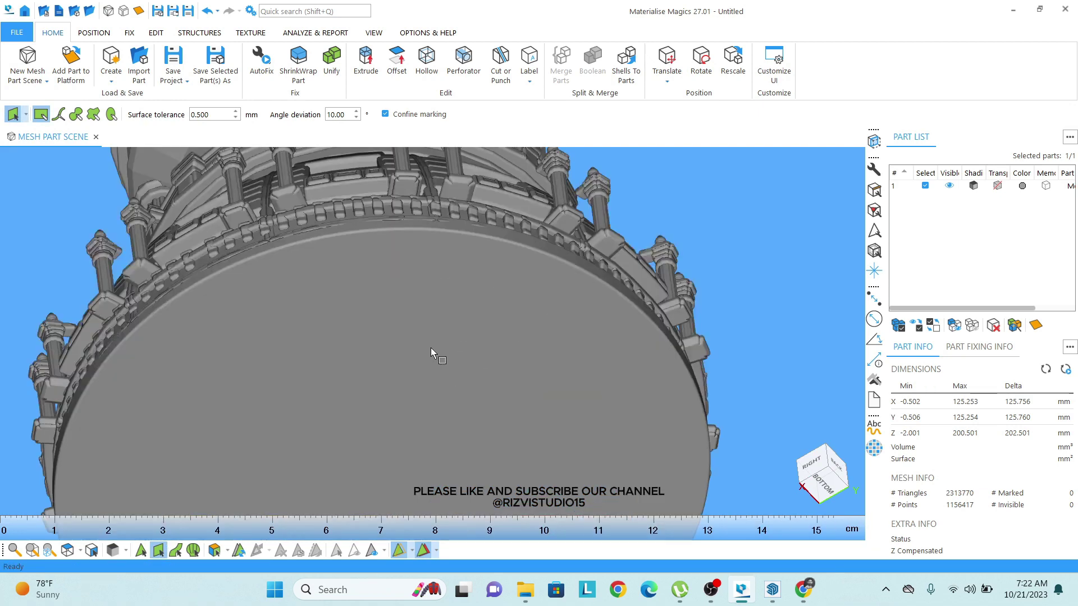
{"action": "scroll", "coordinate": [430, 348], "scroll_direction": "down", "scroll_amount": 5}
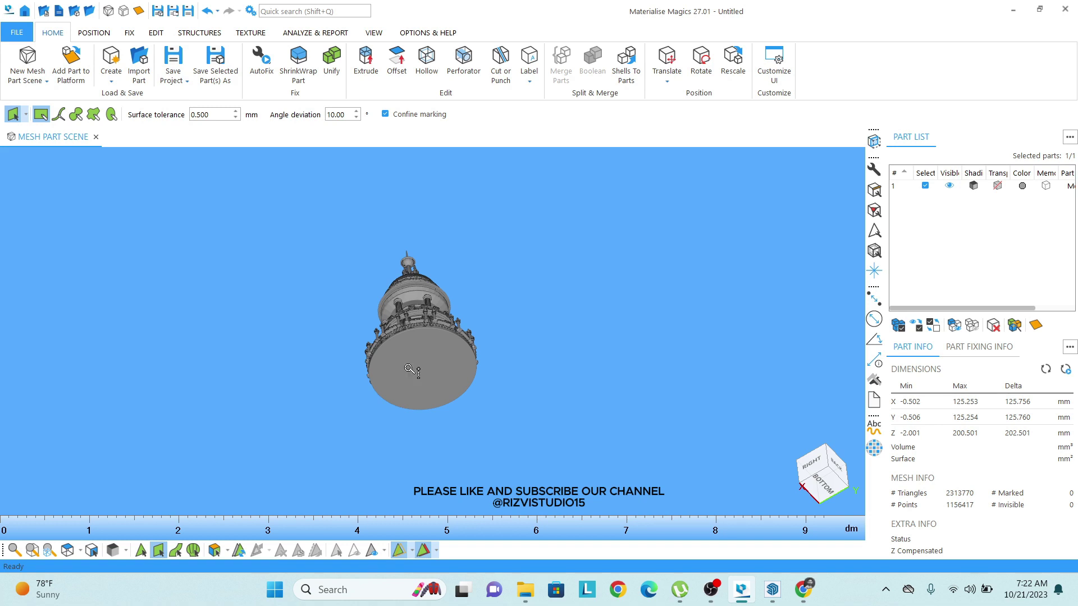
{"action": "scroll", "coordinate": [415, 372], "scroll_direction": "up", "scroll_amount": 2}
{"action": "left_click", "coordinate": [419, 369]}
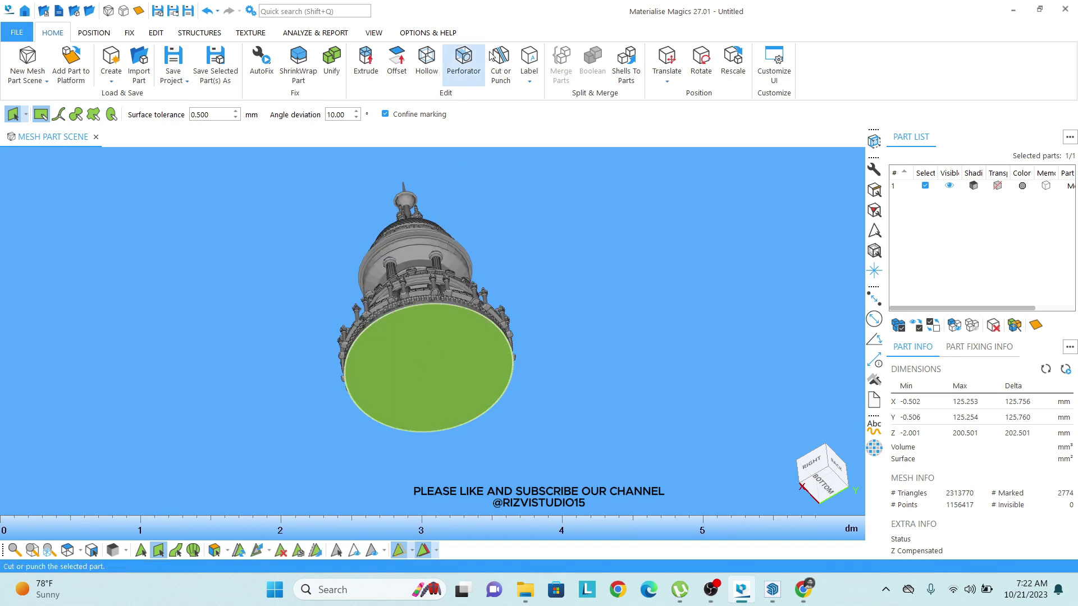
Hollow the tower as a shell open at the marked underside, with 2.5 mm wall thickness and 1 mm detail size.
{"action": "left_click", "coordinate": [427, 63]}
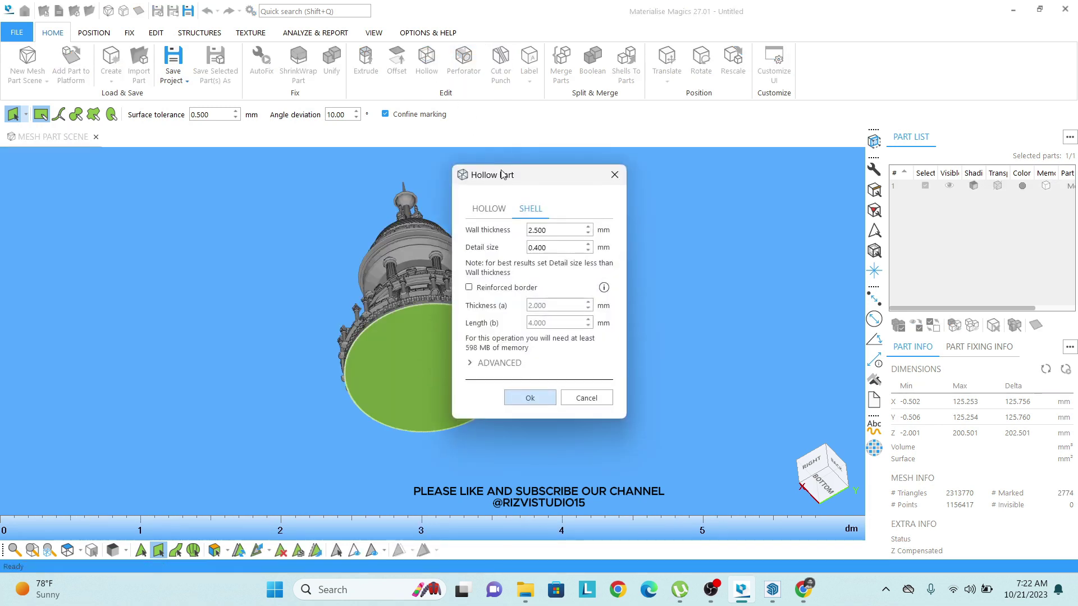
{"action": "double_click", "coordinate": [551, 247]}
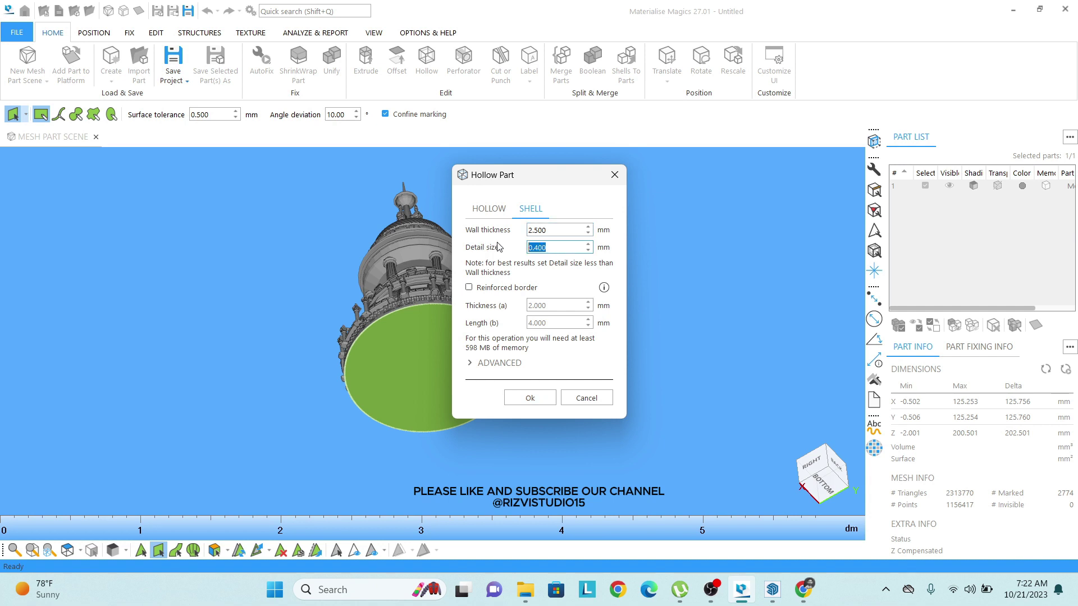
{"action": "type", "text": "1"}
{"action": "left_click_drag", "start_coordinate": [530, 185], "coordinate": [653, 184]}
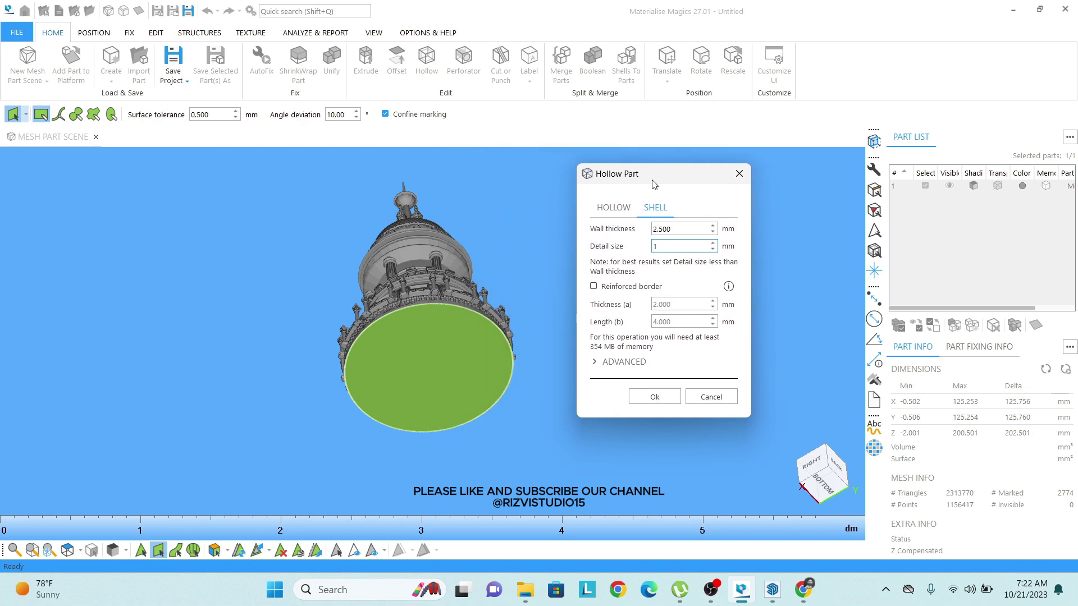
{"action": "left_click", "coordinate": [654, 397]}
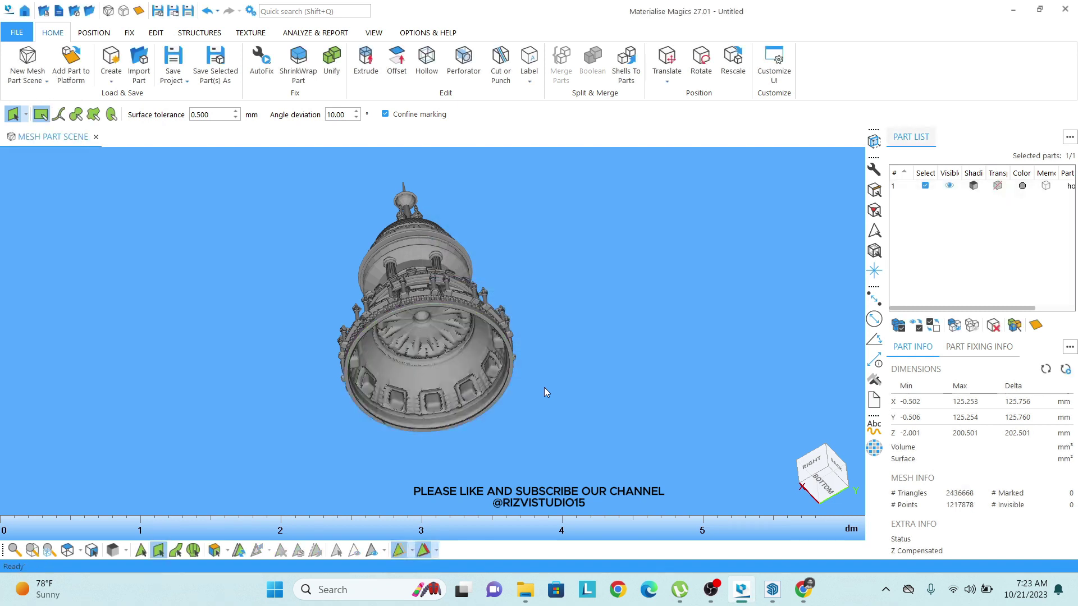
Examine the hollowed tower's interior through its open base and its exterior from the side.
{"action": "mouse_move", "coordinate": [413, 322]}
{"action": "right_mouse_down"}
{"action": "mouse_move", "coordinate": [449, 268]}
{"action": "mouse_move", "coordinate": [484, 435]}
{"action": "mouse_move", "coordinate": [417, 311]}
{"action": "mouse_move", "coordinate": [424, 323]}
{"action": "mouse_move", "coordinate": [413, 219]}
{"action": "mouse_move", "coordinate": [389, 262]}
{"action": "mouse_move", "coordinate": [443, 289]}
{"action": "mouse_move", "coordinate": [433, 326]}
{"action": "right_mouse_up"}
{"action": "mouse_move", "coordinate": [433, 326]}
{"action": "middle_mouse_down"}
{"action": "mouse_move", "coordinate": [406, 336]}
{"action": "mouse_move", "coordinate": [422, 334]}
{"action": "middle_mouse_up"}
{"action": "scroll", "coordinate": [414, 328], "scroll_direction": "up", "scroll_amount": 1}
{"action": "scroll", "coordinate": [417, 337], "scroll_direction": "down", "scroll_amount": 1}
{"action": "right_click_drag", "start_coordinate": [422, 334], "coordinate": [448, 335]}
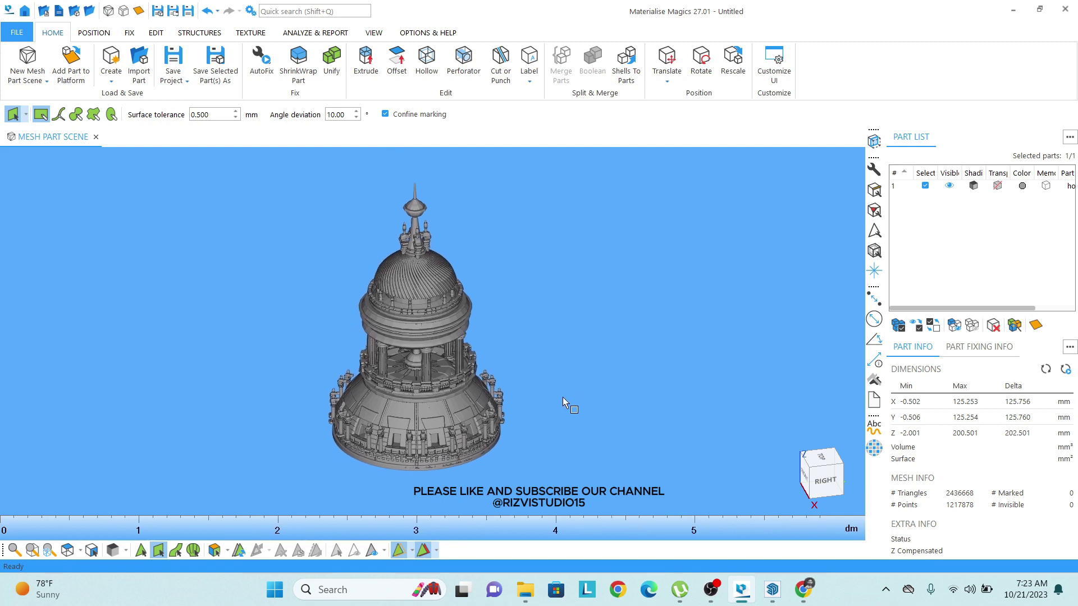